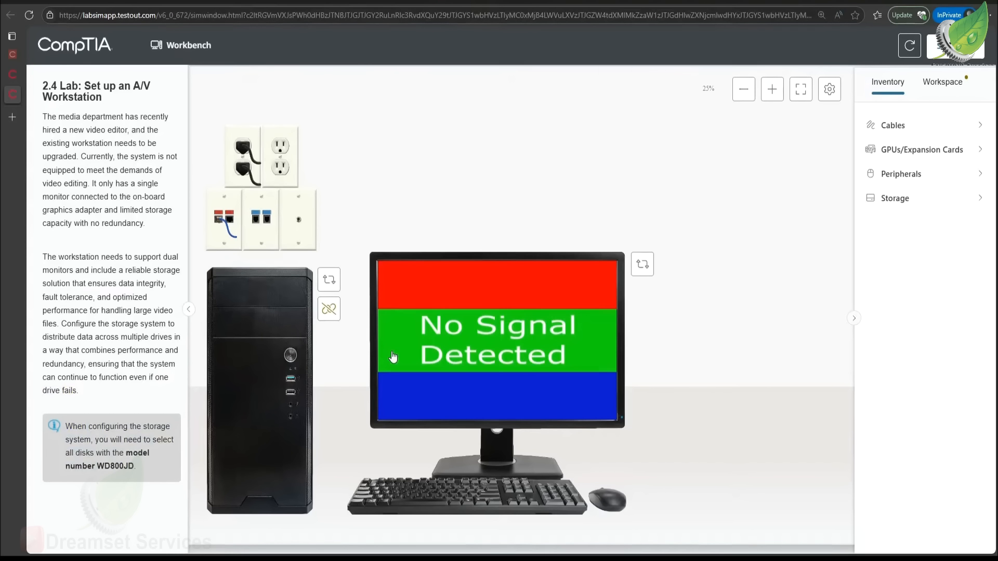
Step: Show the back of the system case, and switch the case to its motherboard view
left_click(329, 279)
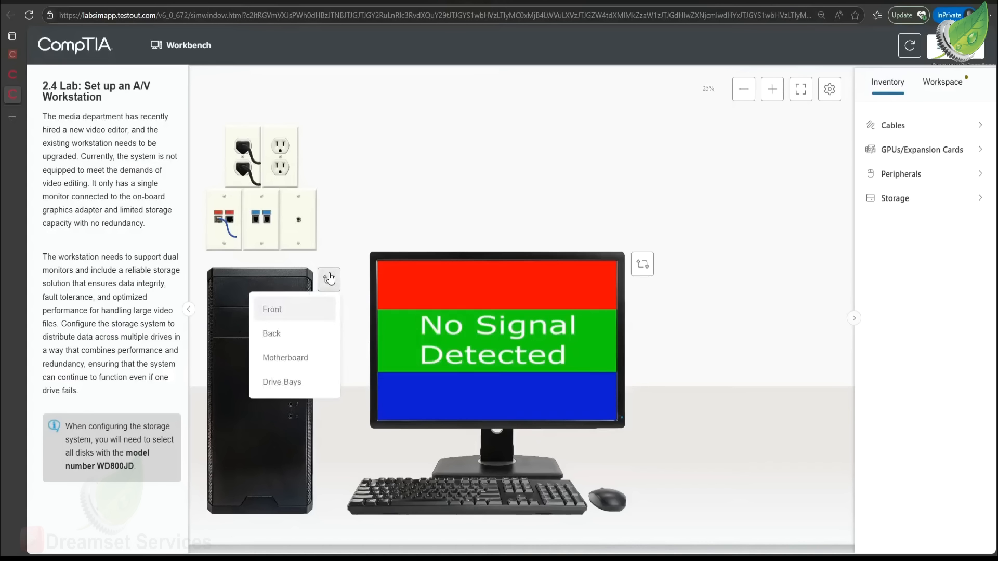
left_click(297, 345)
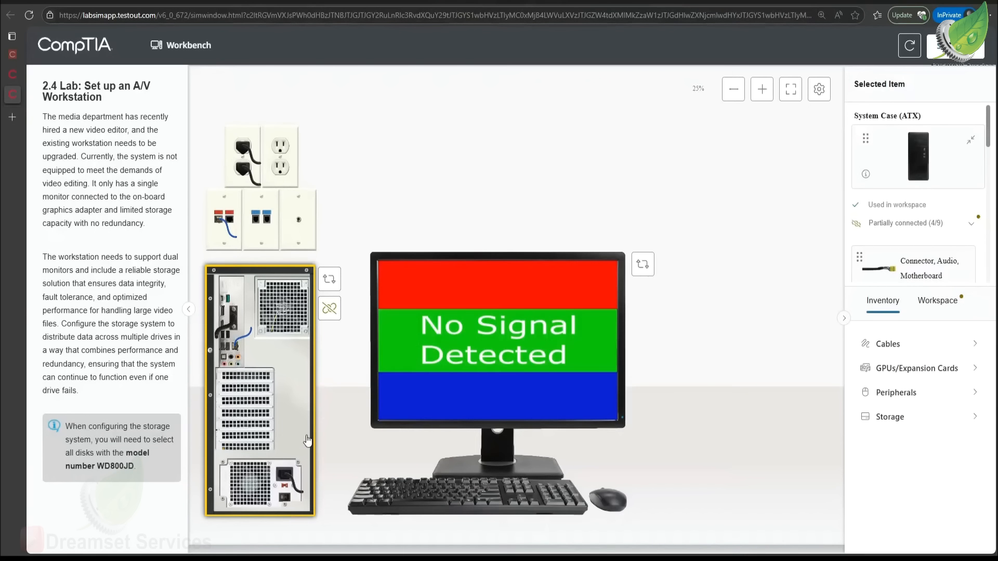
left_click(329, 279)
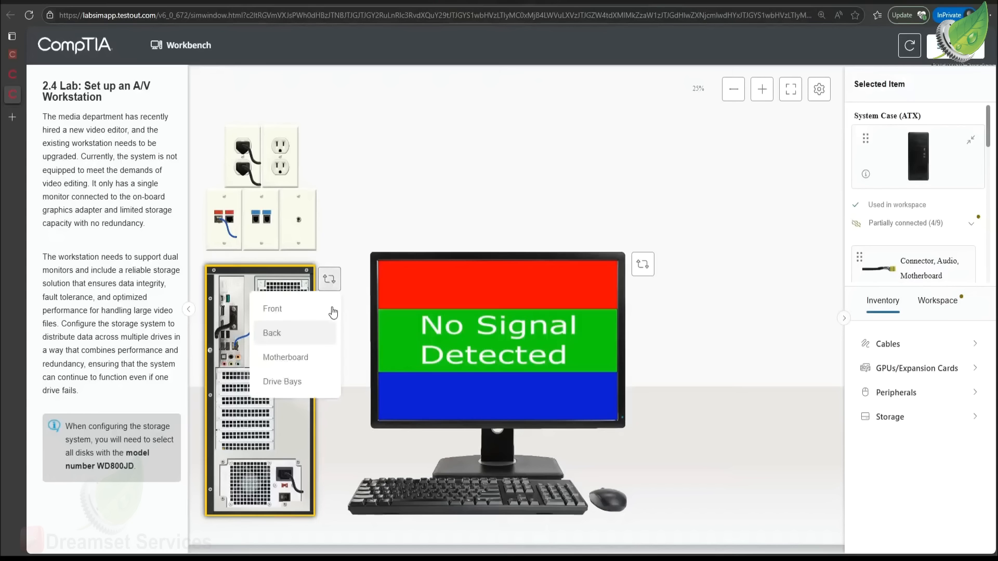
left_click(311, 363)
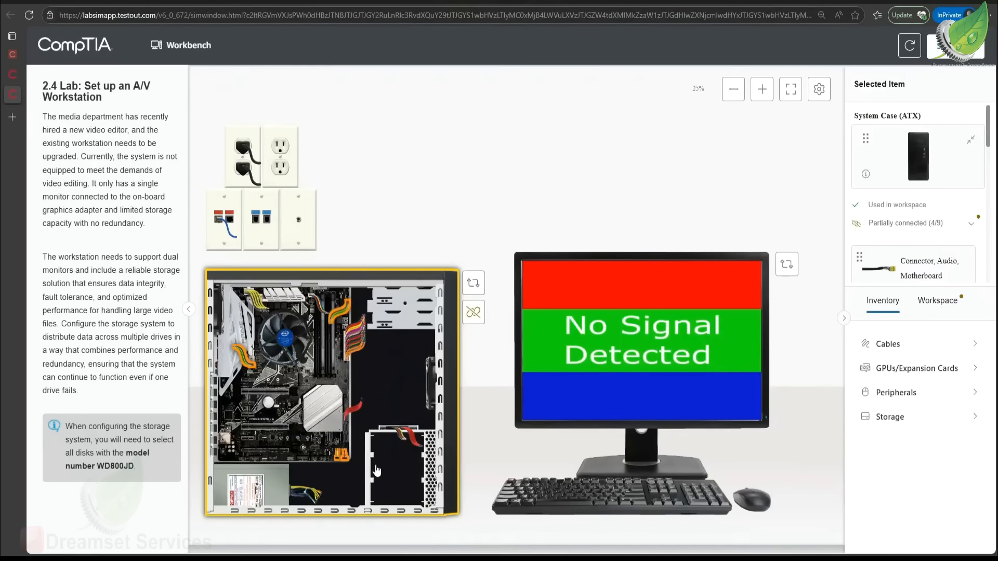
Step: Install the three internal SATA hard drives from the storage inventory in the empty drive bays of the system case
scroll(374, 468, "up", 5)
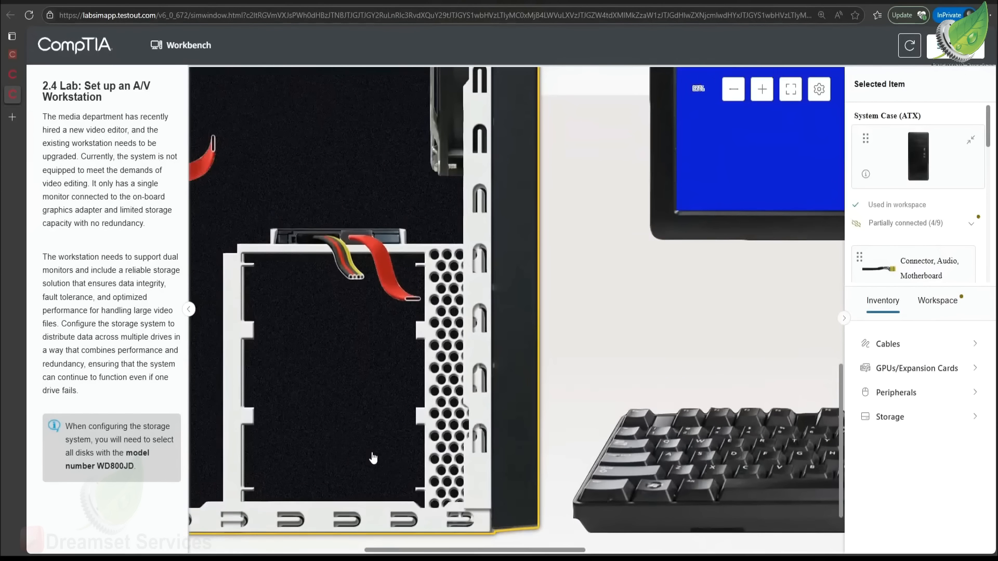
scroll(338, 441, "up", 2)
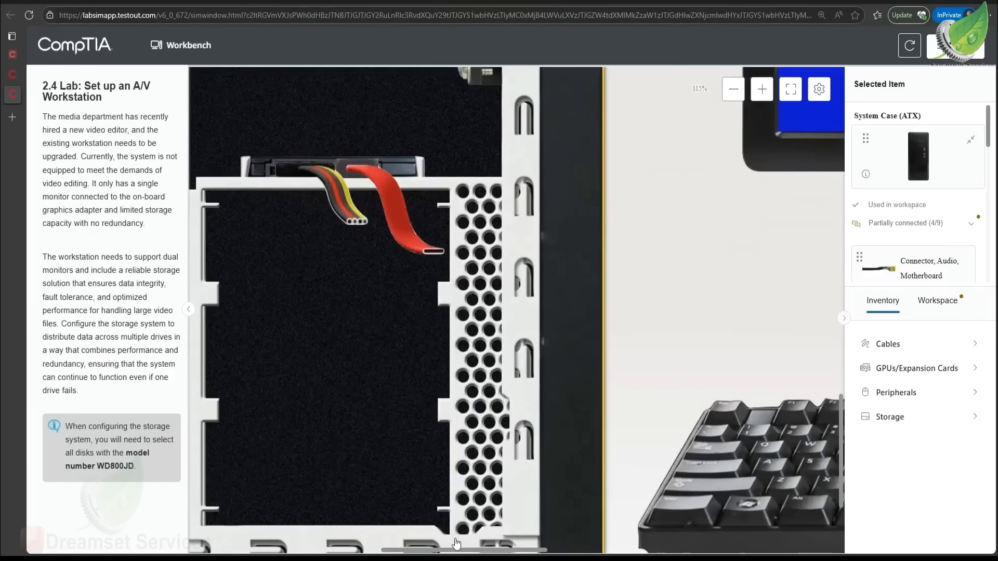
left_click_drag(451, 551, 411, 548)
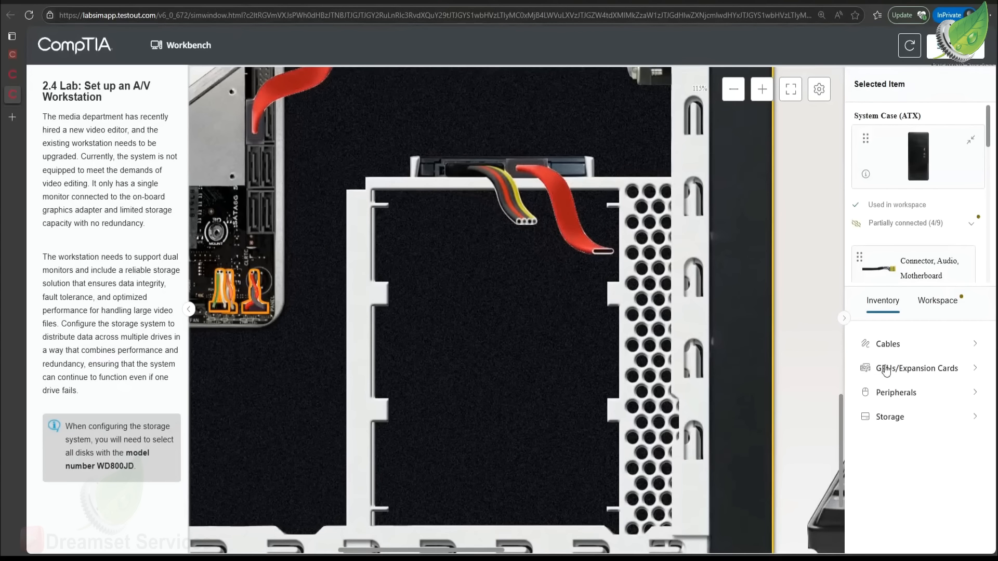
left_click(900, 419)
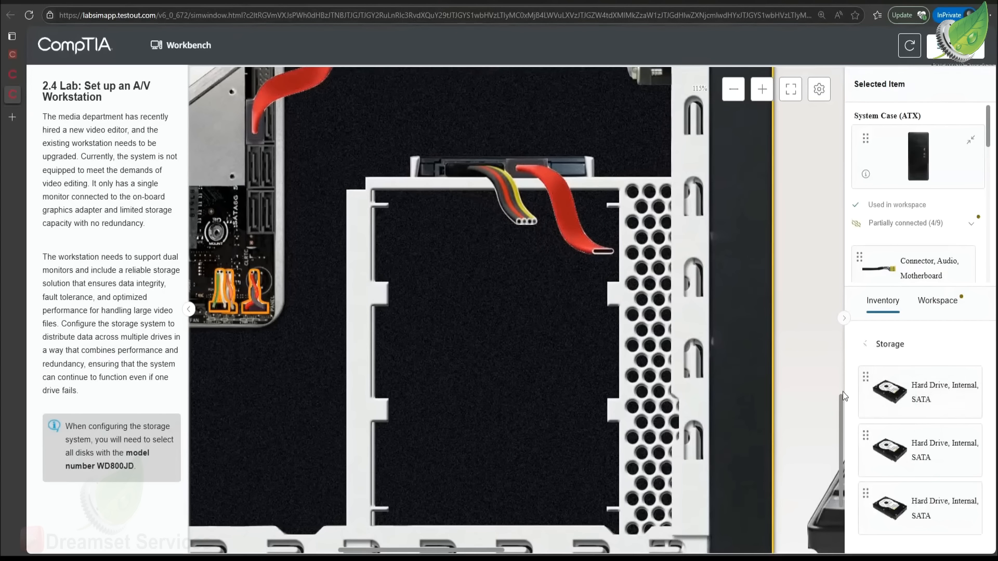
left_click_drag(907, 410, 446, 267)
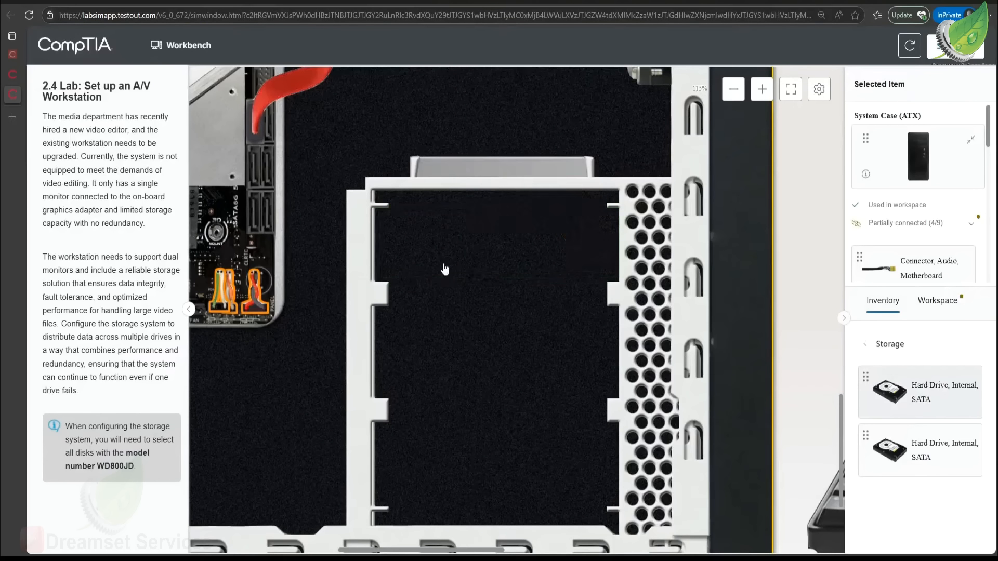
left_click_drag(893, 412, 468, 373)
left_click_drag(911, 412, 494, 478)
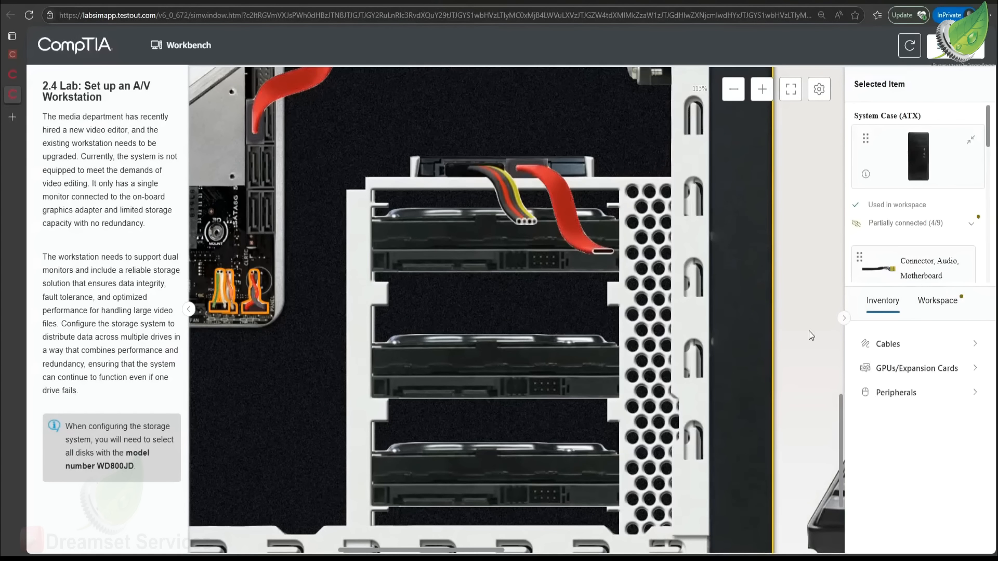
Step: Attach one end of a SATA data cable to each of the three newly installed hard drives
left_click(925, 348)
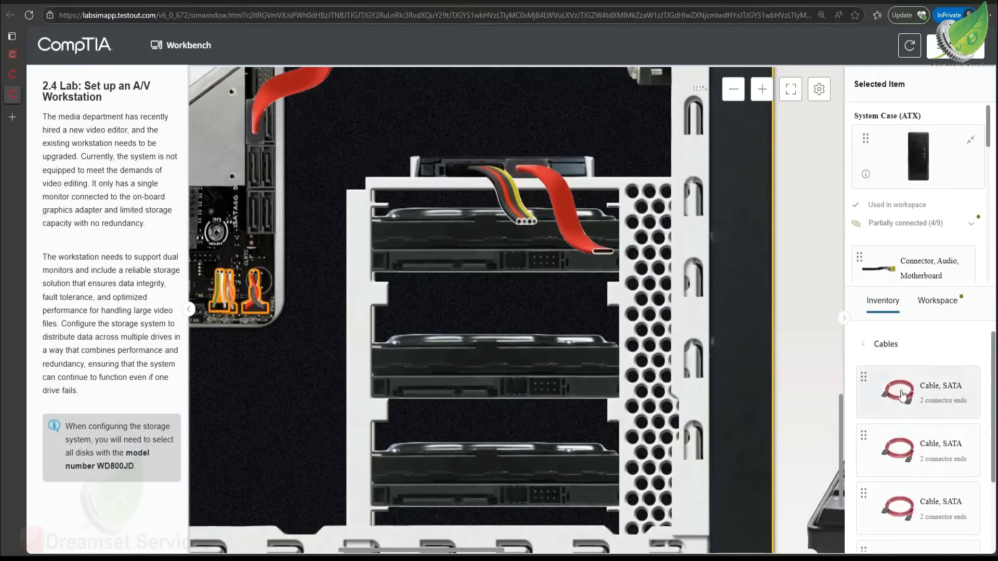
left_click_drag(614, 322, 464, 268)
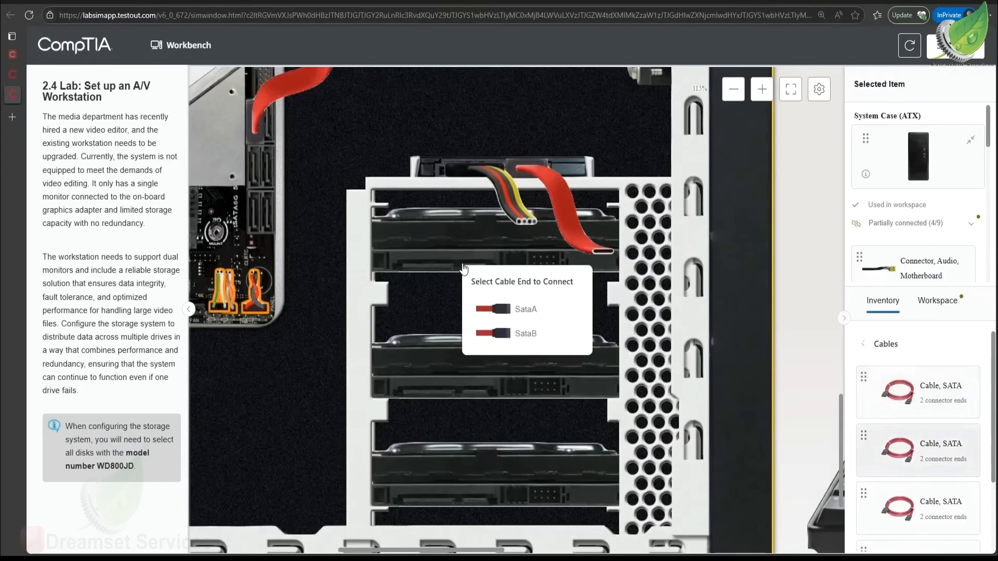
left_click(502, 316)
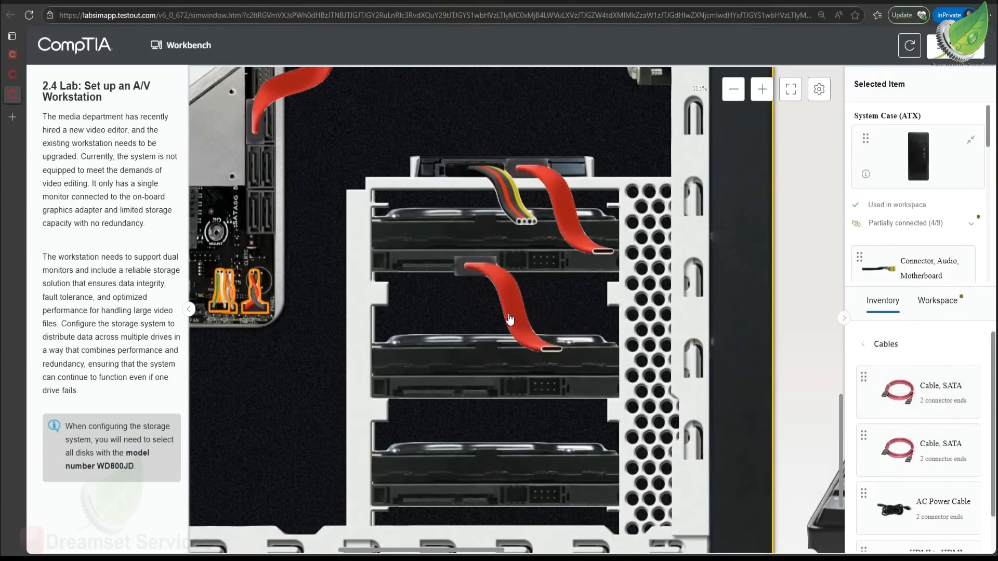
left_click_drag(886, 399, 462, 389)
left_click(553, 442)
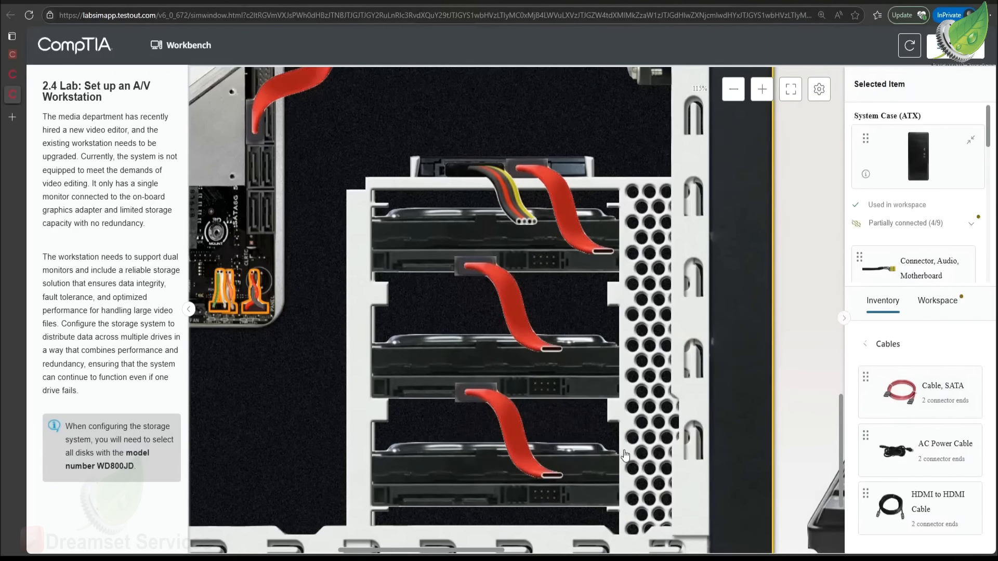
left_click_drag(886, 397, 477, 510)
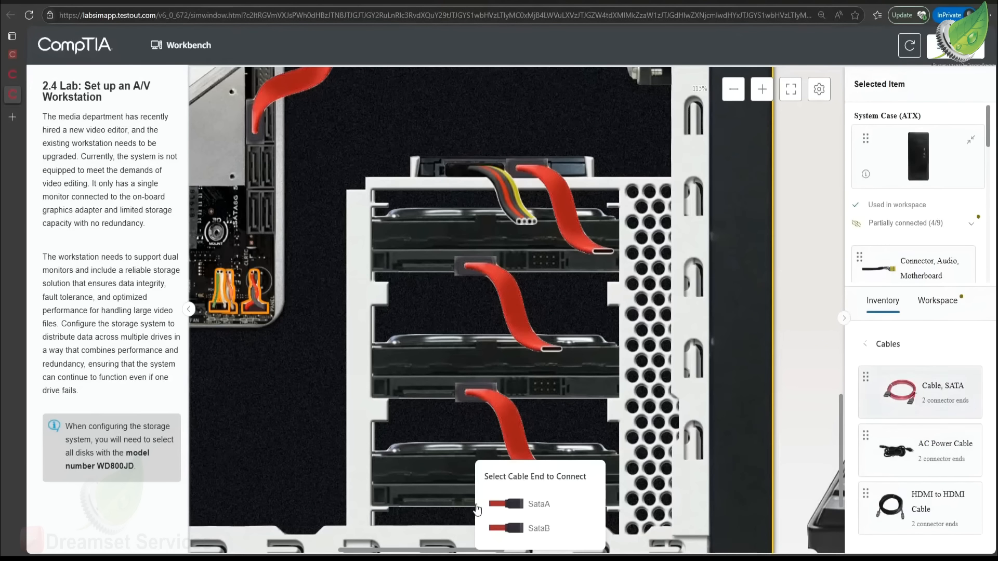
left_click(502, 511)
Step: Connect the free ends of the three new SATA data cables to open SATA ports on the motherboard
left_click(502, 511)
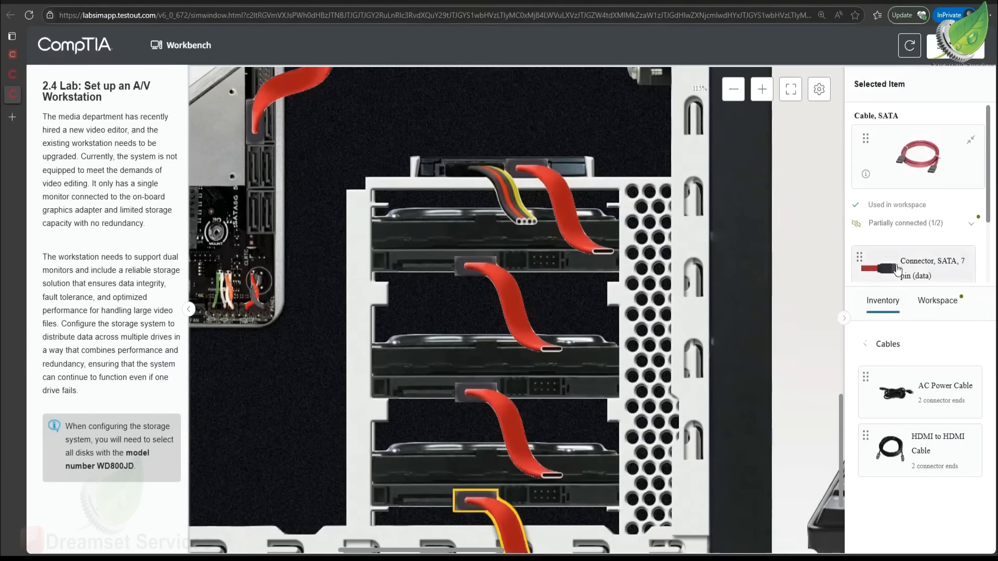
left_click_drag(897, 267, 515, 219)
left_click_drag(261, 207, 261, 208)
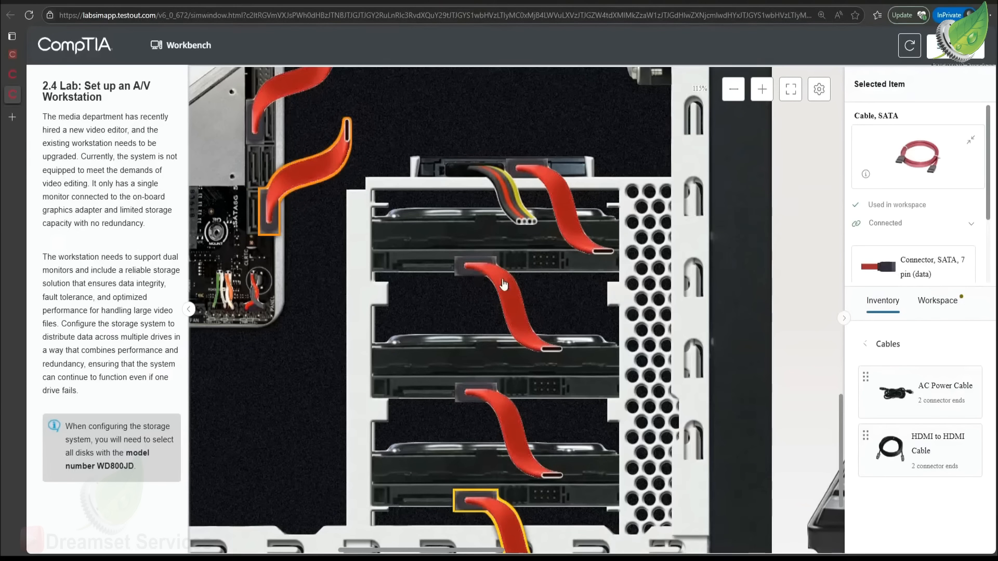
left_click(501, 407)
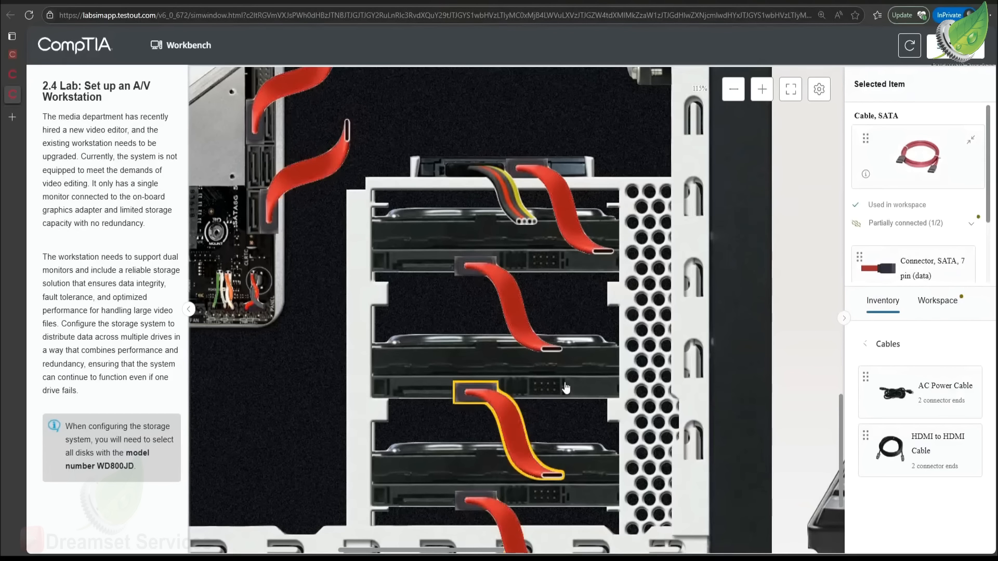
left_click_drag(878, 270, 254, 209)
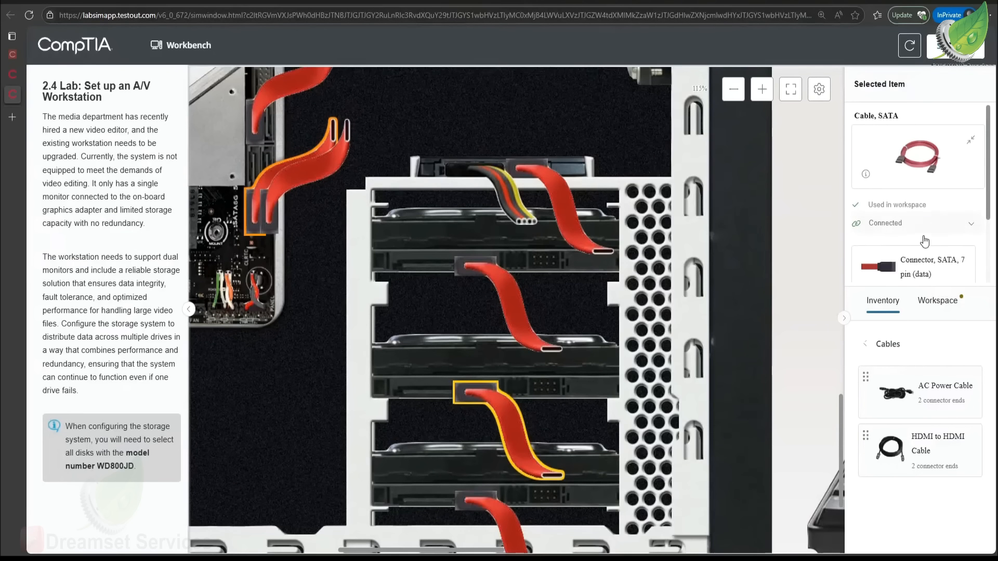
left_click(519, 308)
left_click_drag(915, 262, 253, 159)
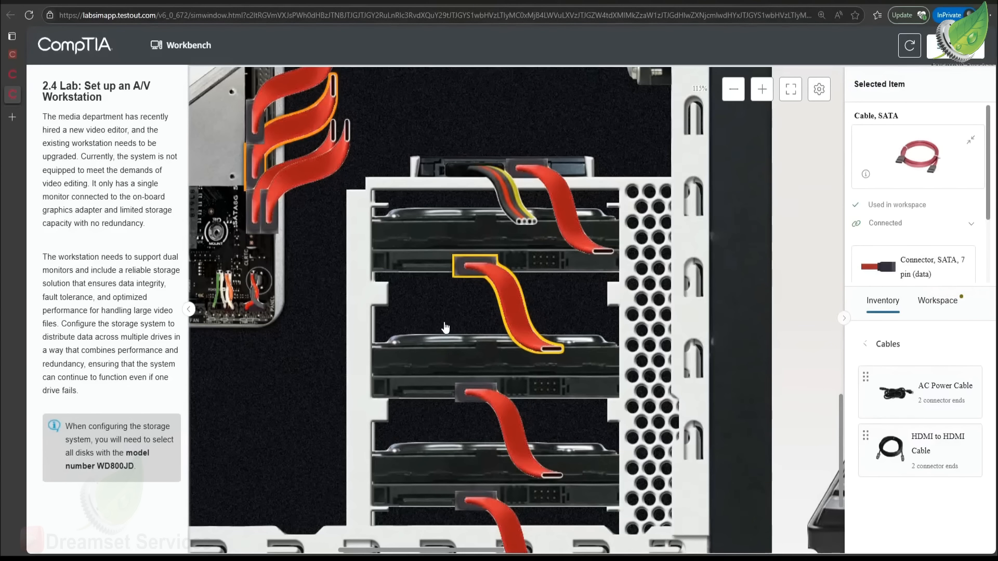
Step: Connect a 15-pin SATA power connector from the power supply to each of the three new hard drives
scroll(440, 329, "down", 3)
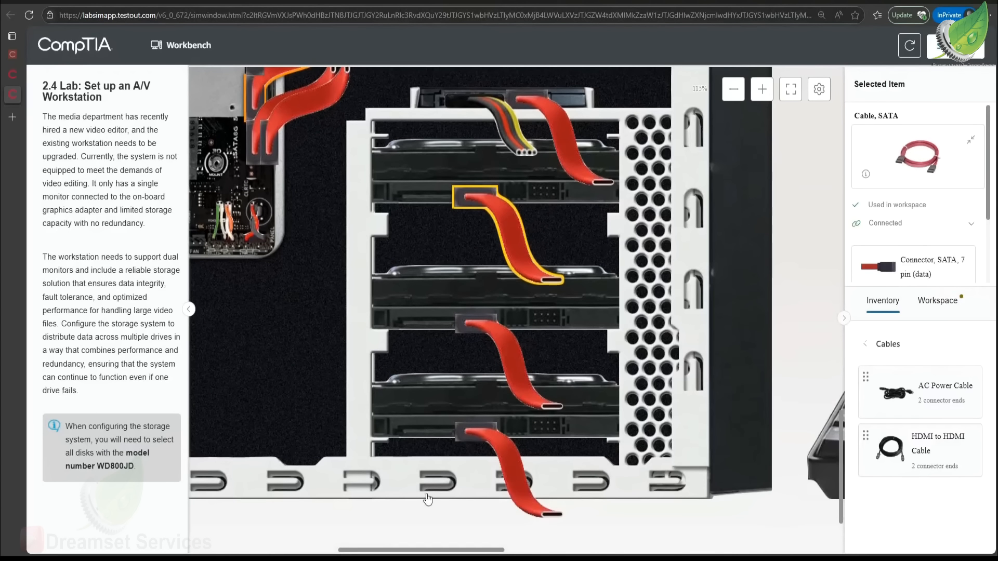
left_click_drag(414, 552, 364, 540)
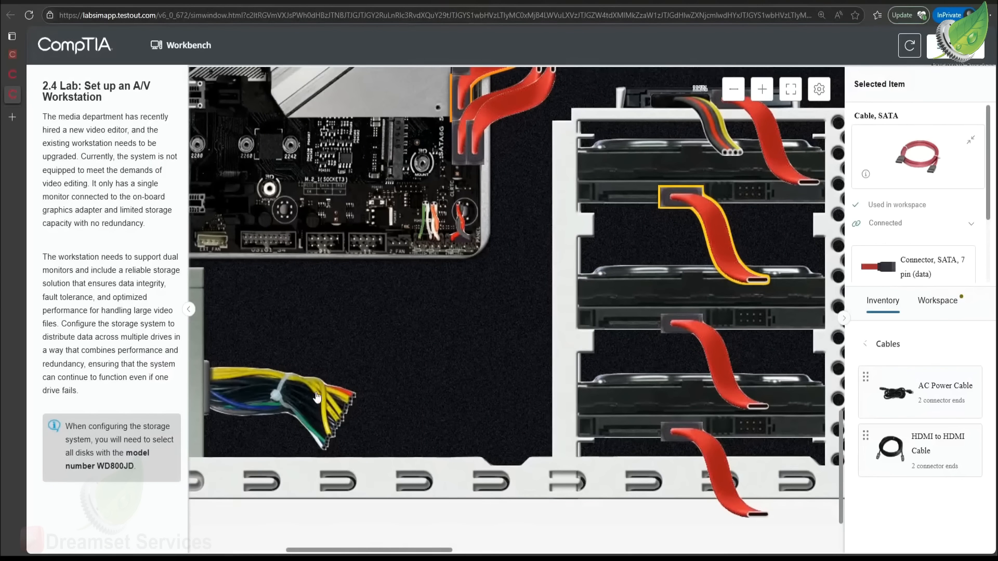
left_click(315, 391)
scroll(930, 218, "down", 2)
scroll(928, 207, "down", 3)
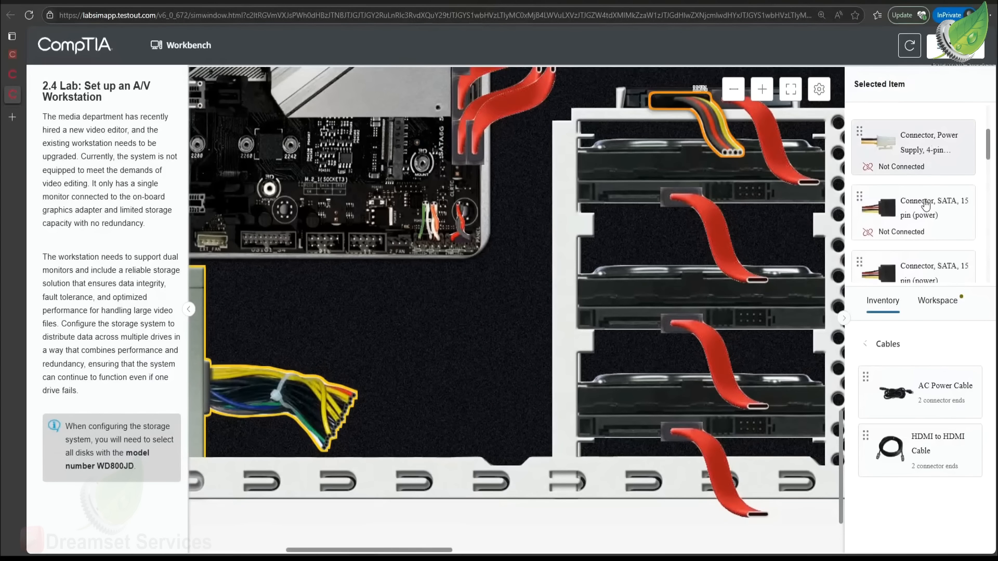
scroll(911, 206, "down", 3)
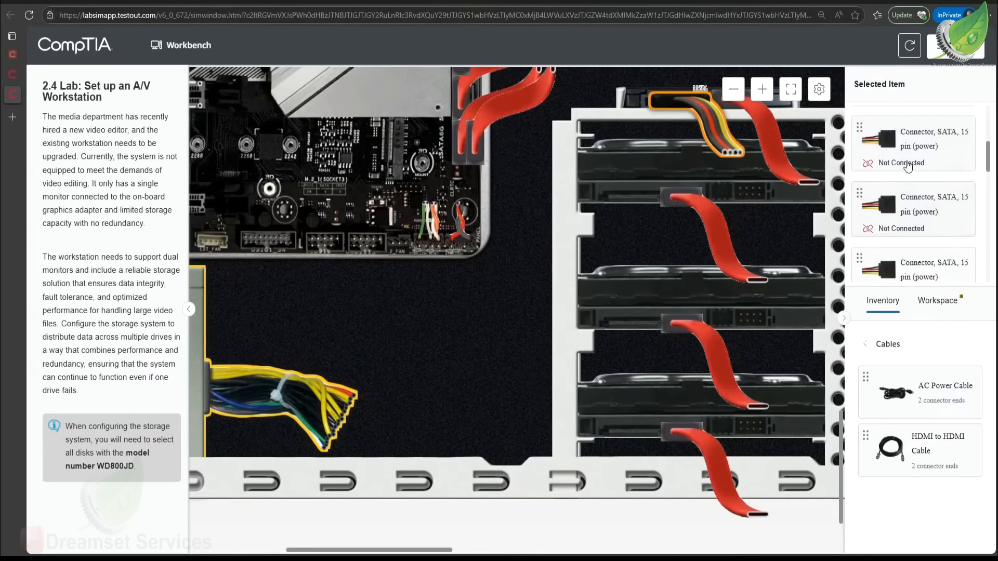
left_click_drag(906, 162, 642, 202)
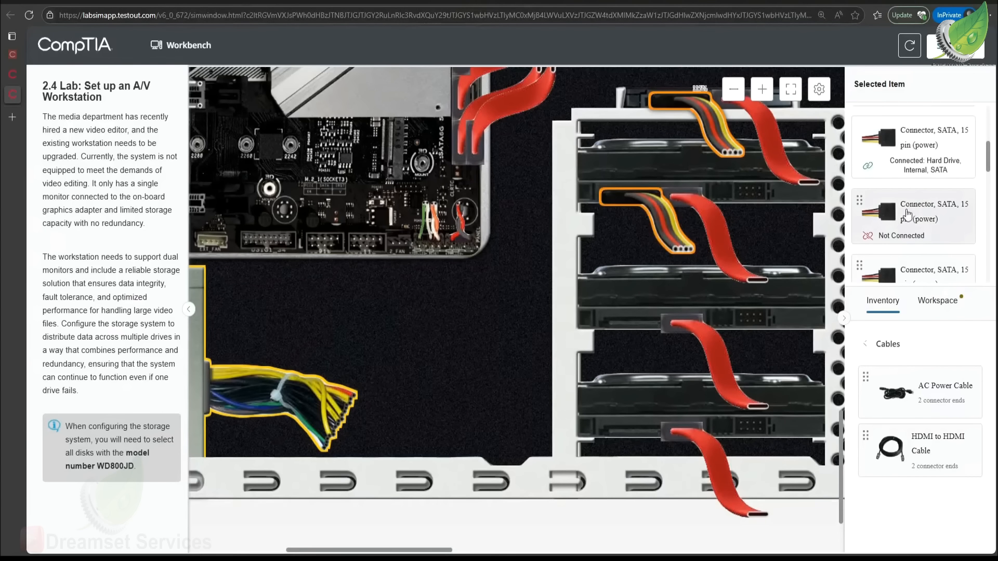
left_click_drag(915, 216, 639, 325)
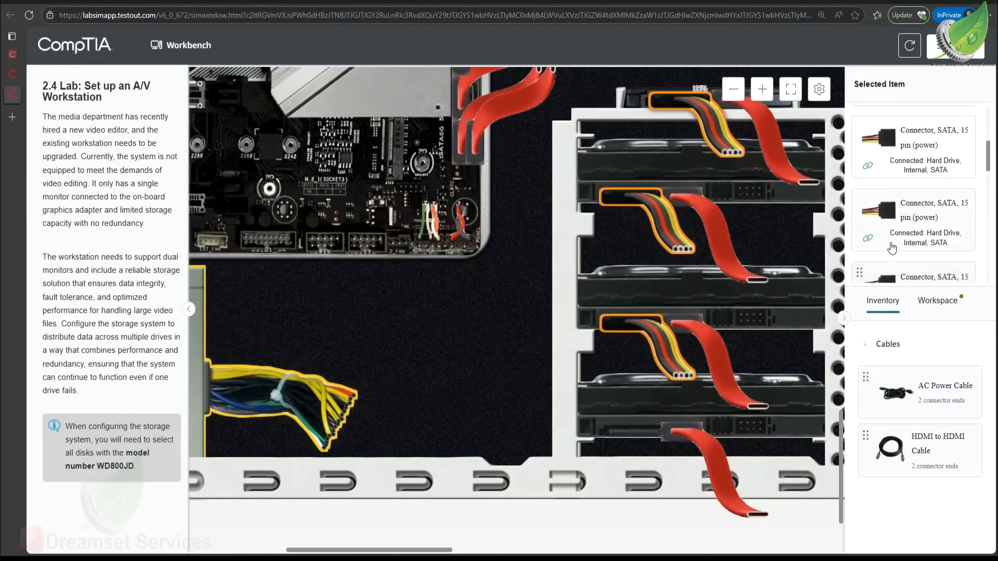
scroll(909, 252, "down", 1)
left_click_drag(915, 244, 697, 354)
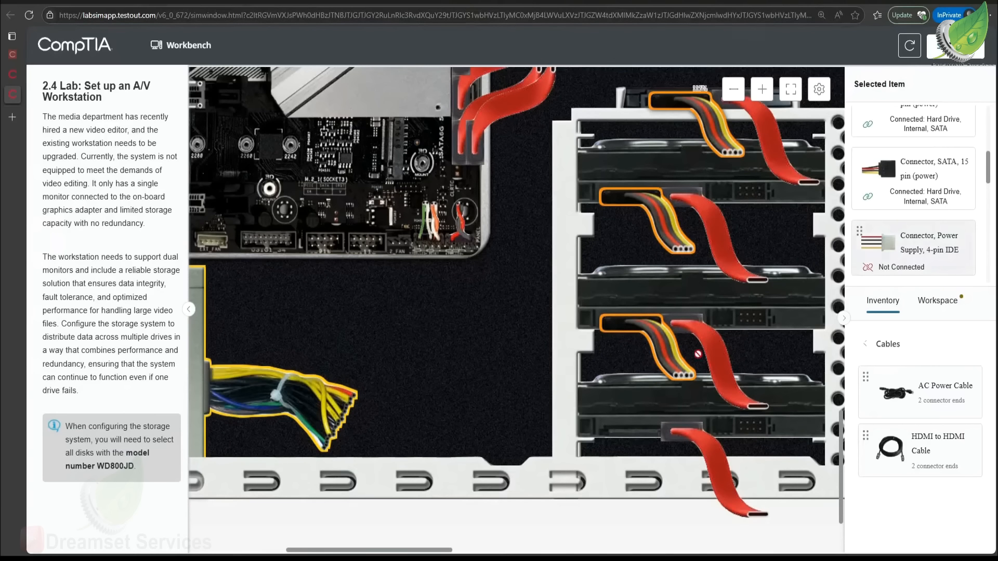
left_click_drag(614, 417, 631, 431)
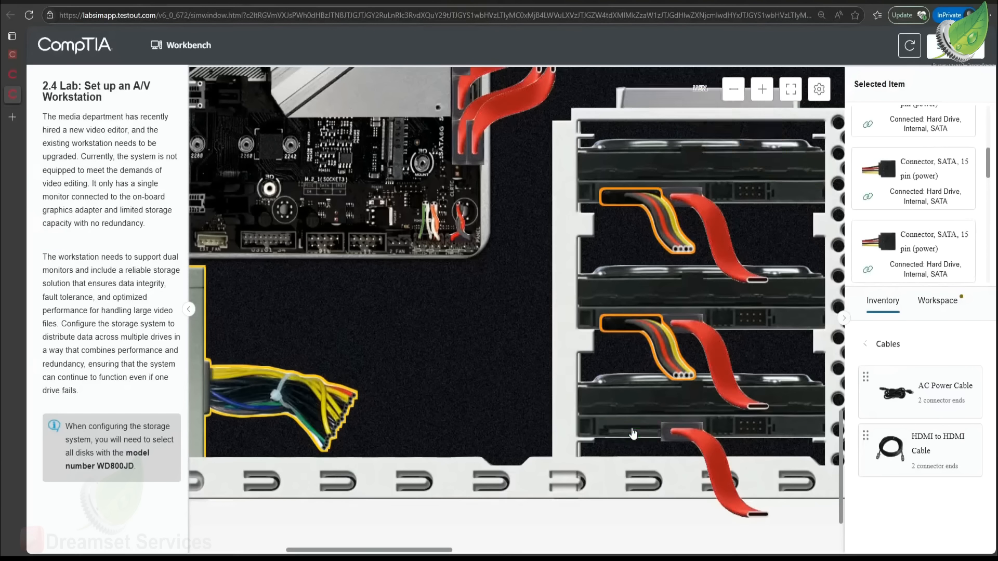
Step: Install the DVI-I, HDMI, Crossfire video adapter from the expansion card inventory in the middle long PCIe x16 slot on the motherboard
scroll(731, 395, "up", 2)
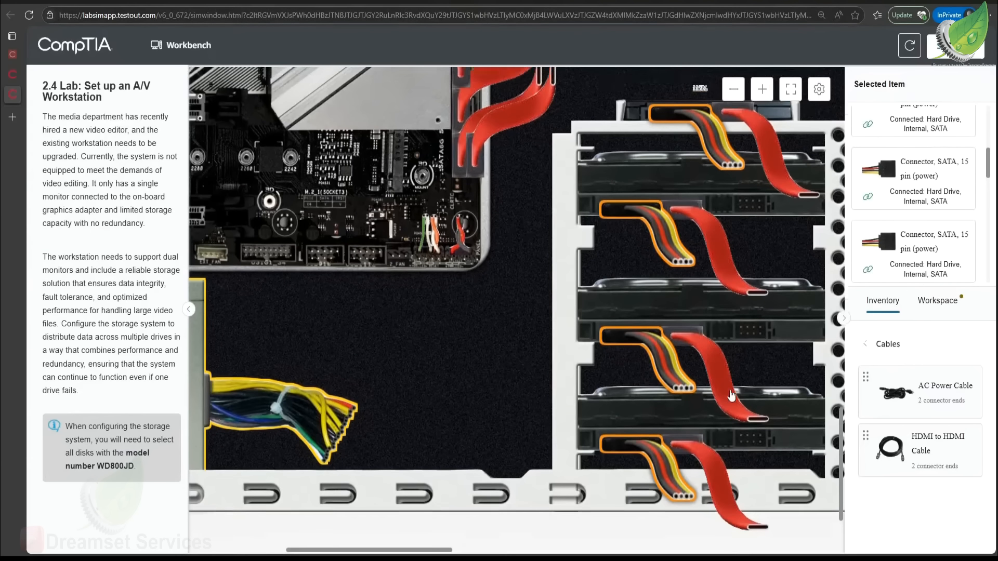
scroll(576, 347, "up", 2)
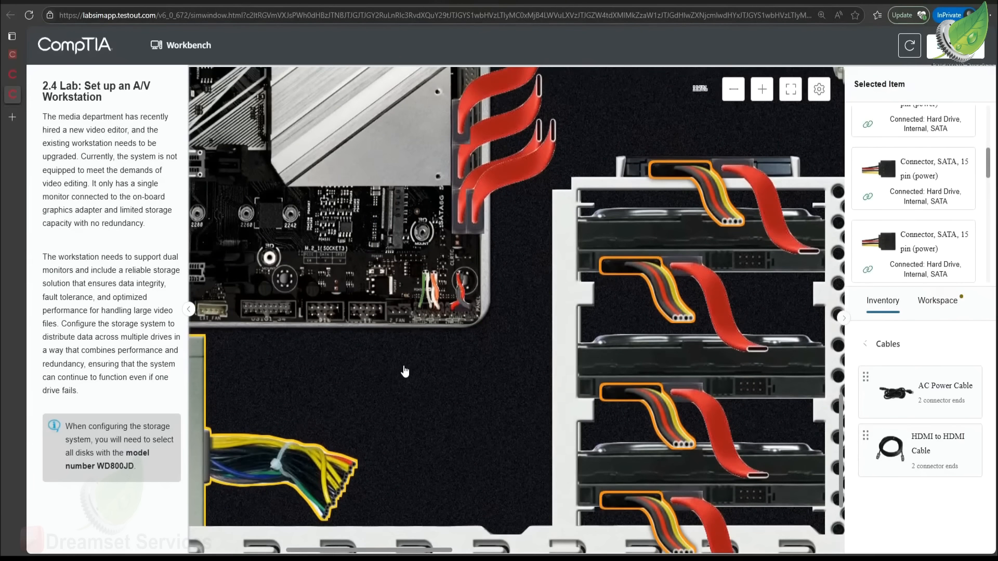
scroll(408, 369, "down", 3)
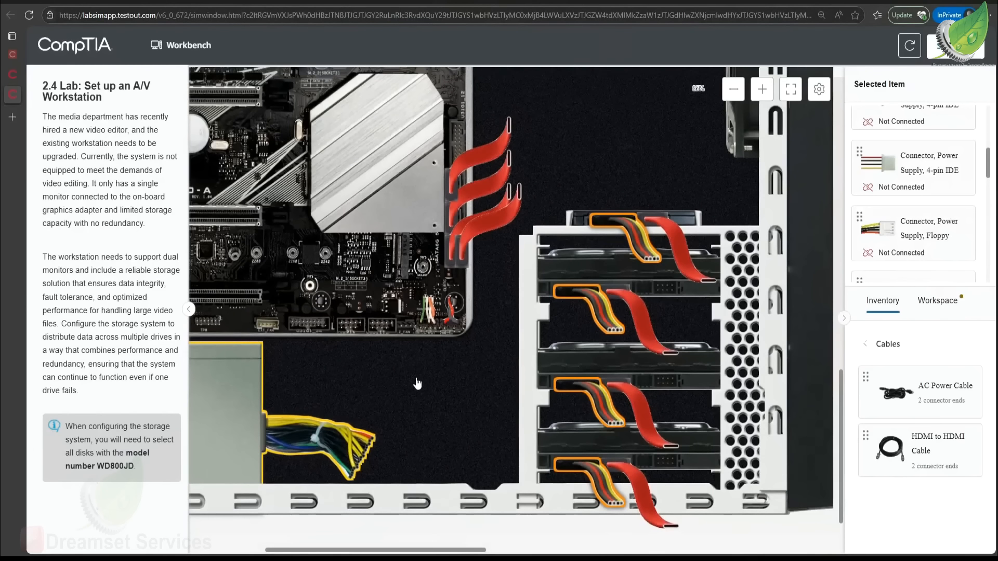
left_click_drag(434, 553, 362, 552)
scroll(460, 422, "up", 2)
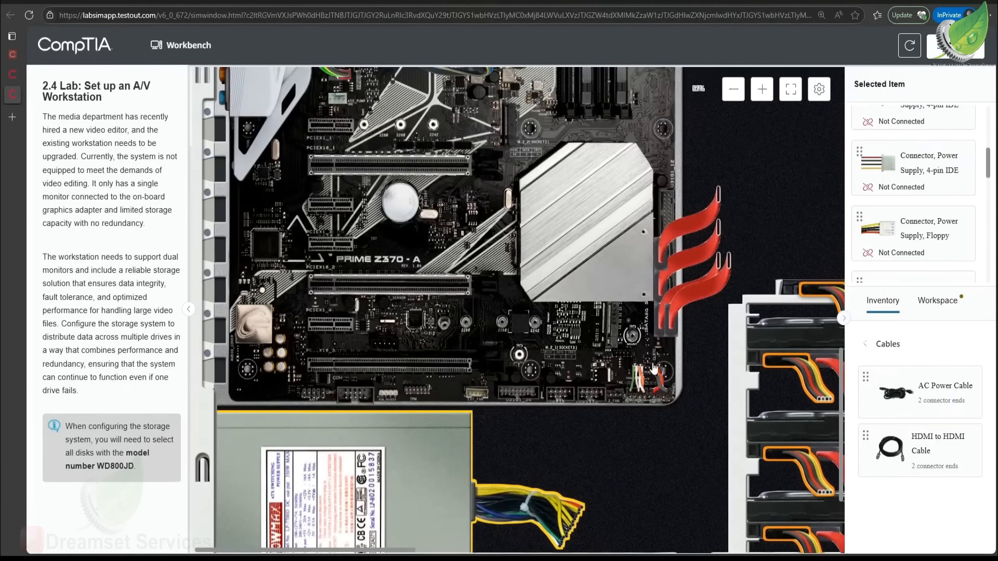
left_click(891, 347)
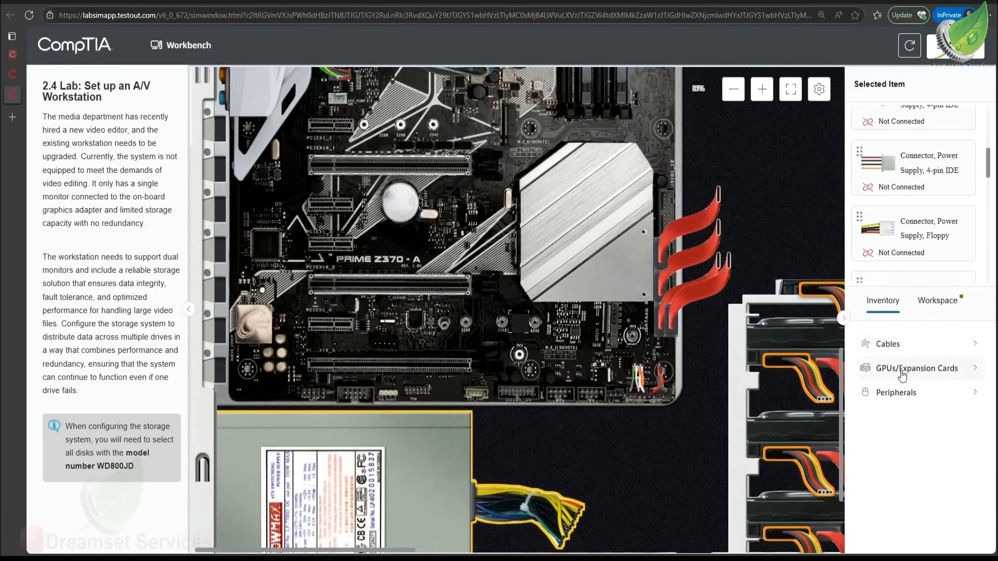
left_click(911, 369)
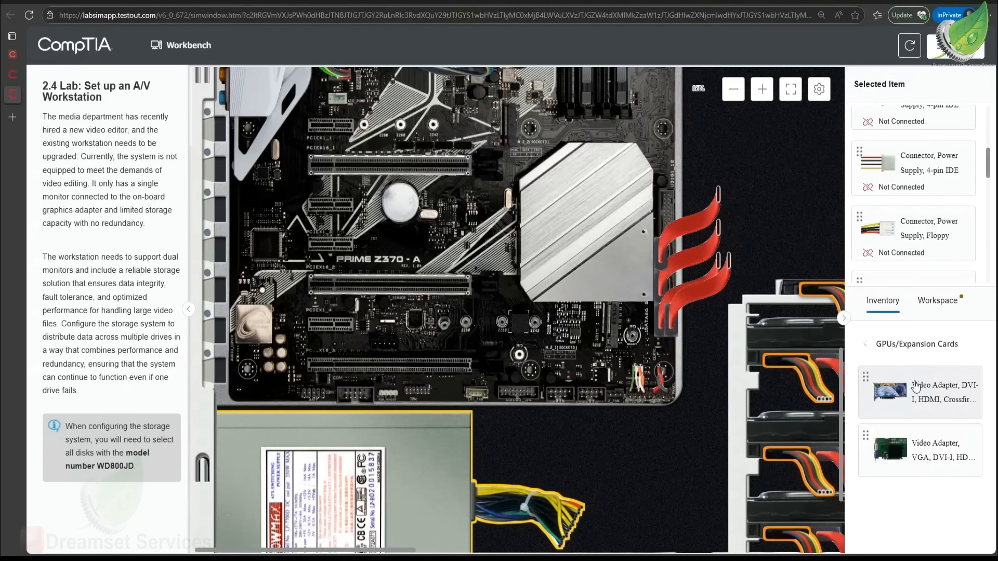
left_click_drag(914, 390, 472, 265)
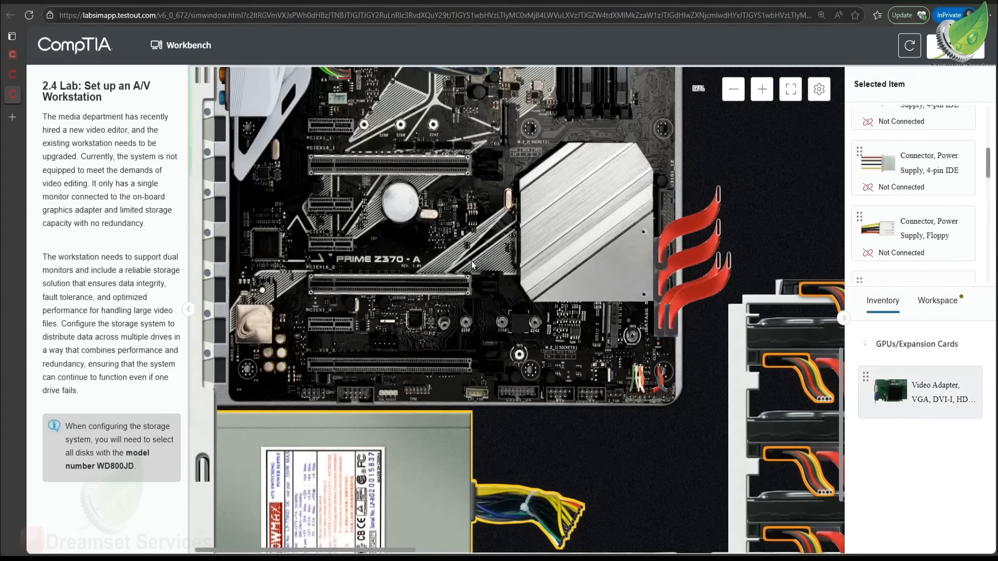
left_click_drag(415, 274, 390, 276)
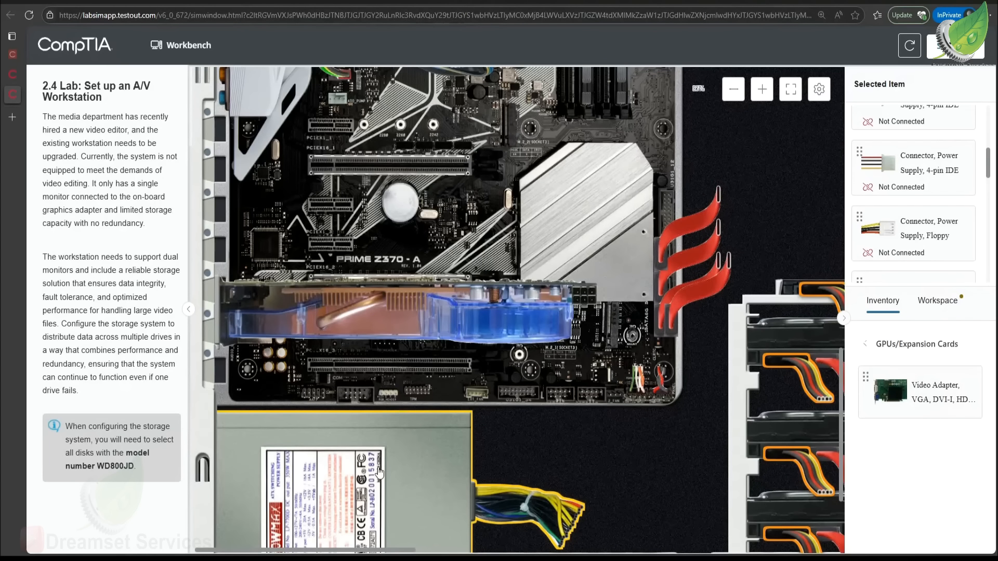
Step: Connect a 6-pin PCIe power connector from the power supply to the installed video adapter
scroll(914, 205, "down", 5)
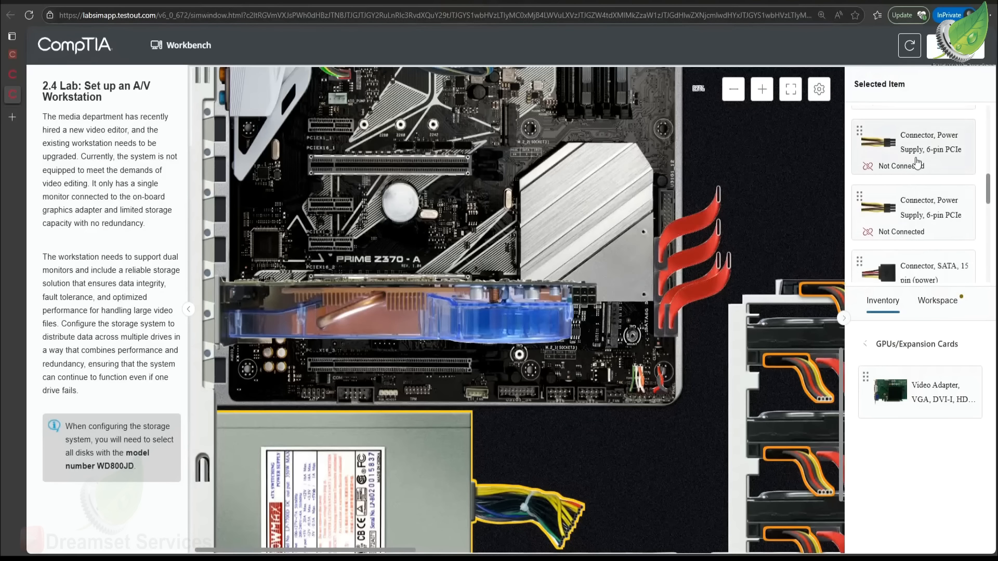
left_click_drag(917, 165, 807, 229)
left_click_drag(593, 305, 585, 297)
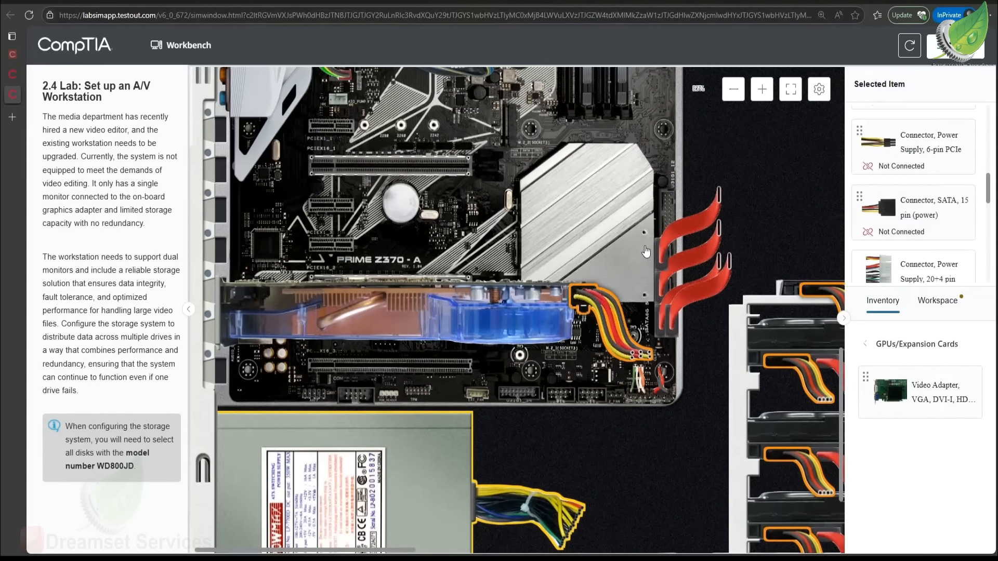
Step: Show the back of the system case and move the existing monitor's DVI cable from the motherboard port to the video adapter's DVI port
scroll(646, 251, "down", 1)
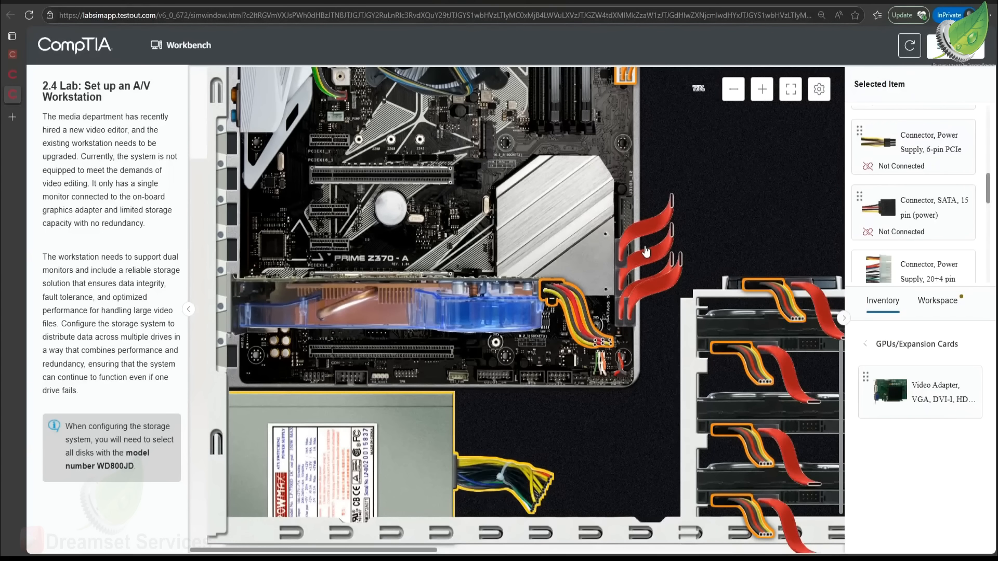
scroll(666, 253, "down", 2)
scroll(666, 253, "down", 3)
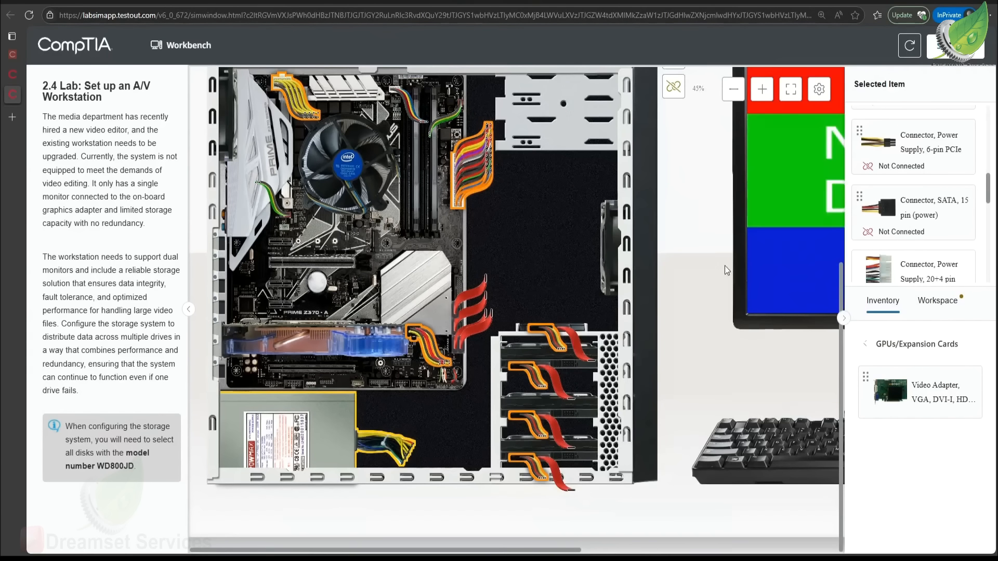
scroll(690, 193, "up", 3)
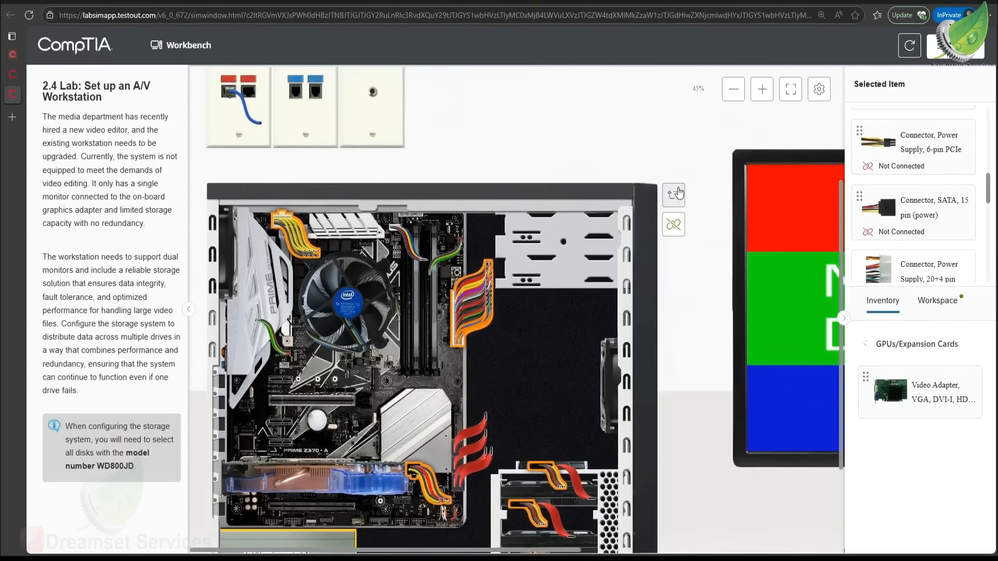
left_click(672, 197)
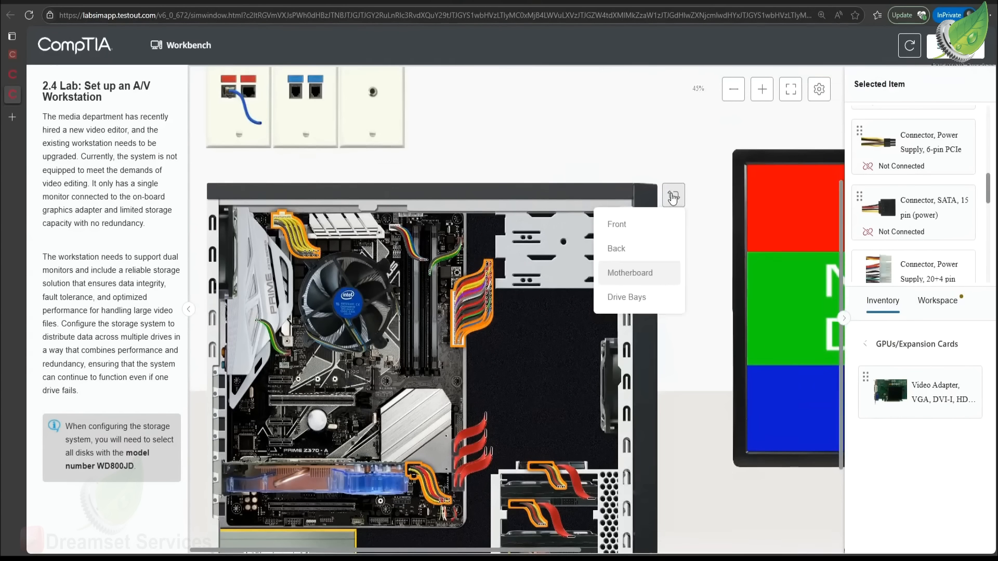
left_click(632, 253)
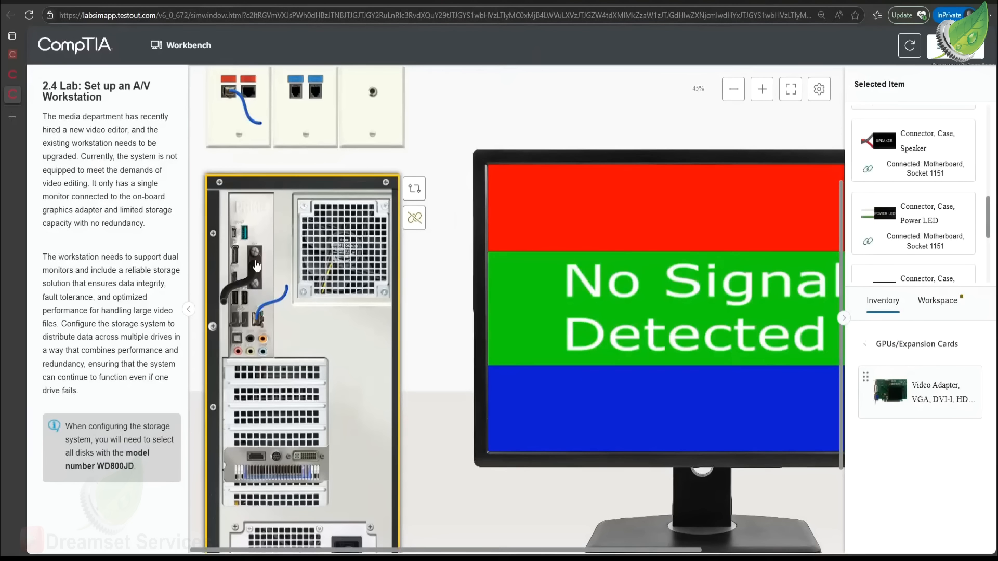
left_click_drag(256, 266, 308, 461)
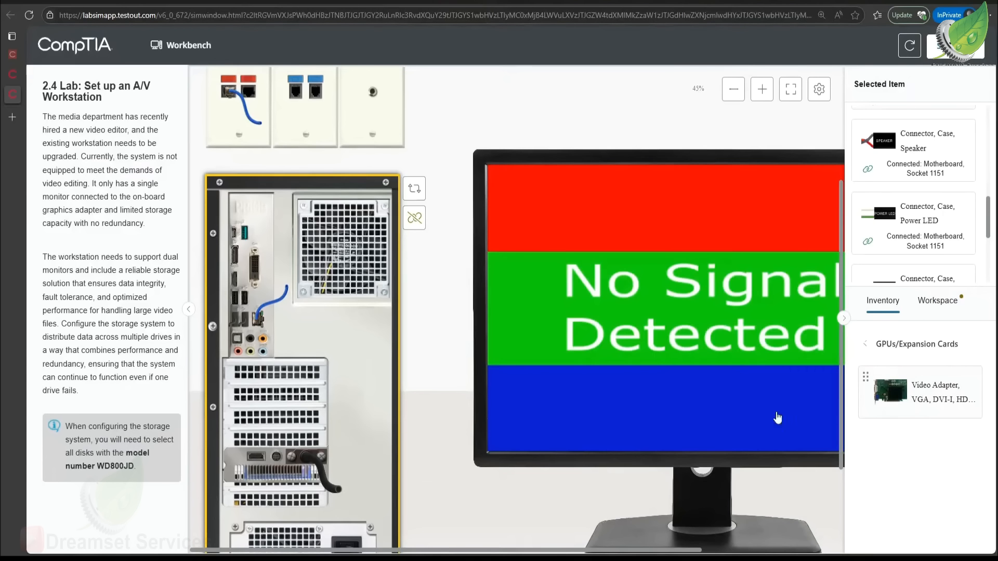
Step: Add the second monitor from the peripherals inventory to the workspace beside the system case
scroll(457, 341, "up", 1)
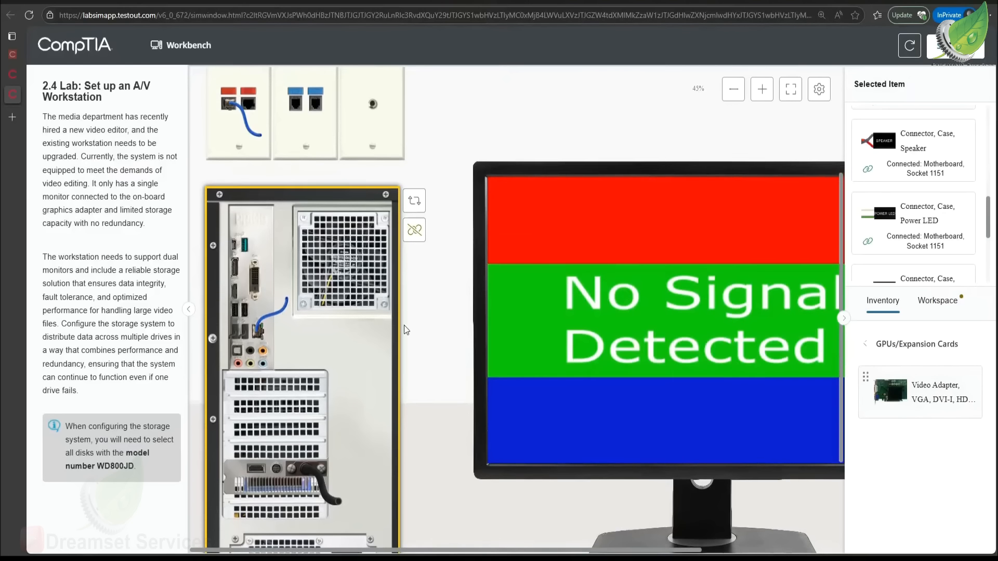
scroll(459, 338, "up", 1)
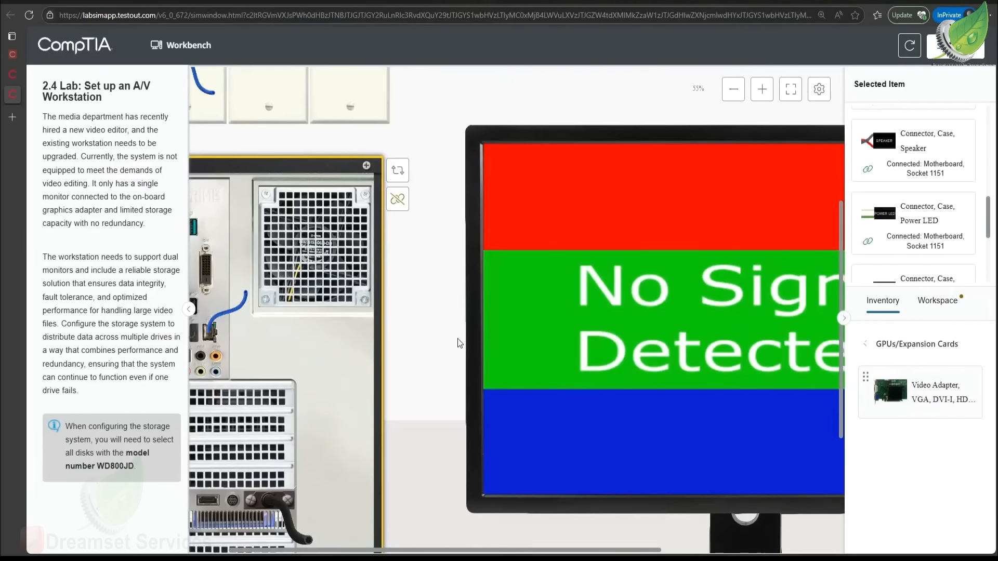
scroll(457, 339, "down", 1)
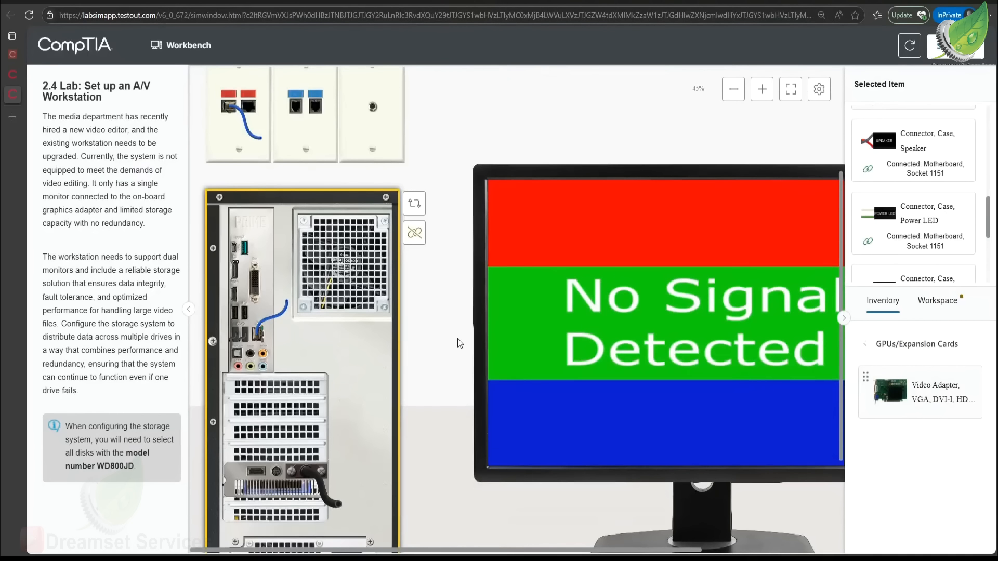
scroll(457, 338, "down", 4)
scroll(378, 364, "up", 3)
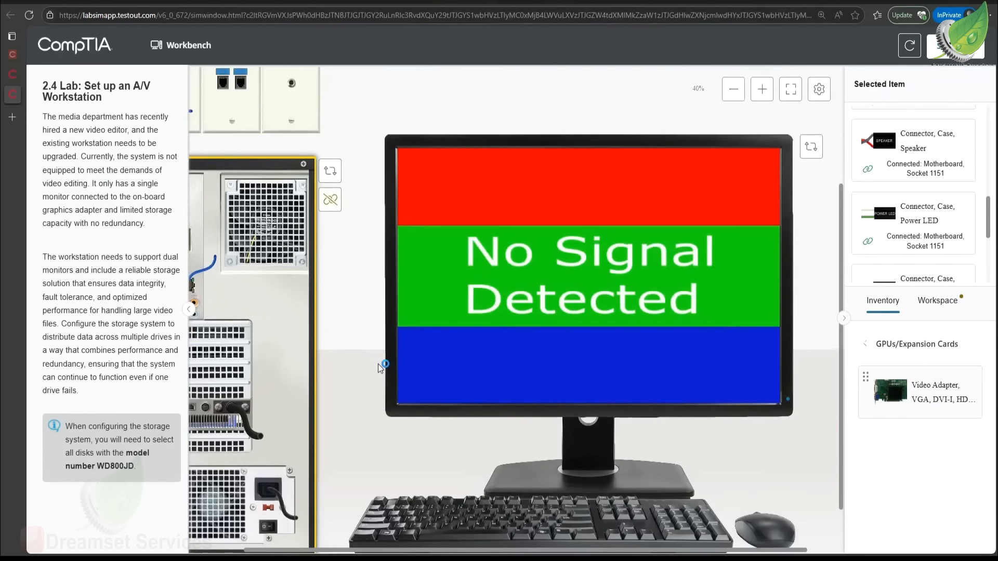
scroll(378, 364, "down", 1)
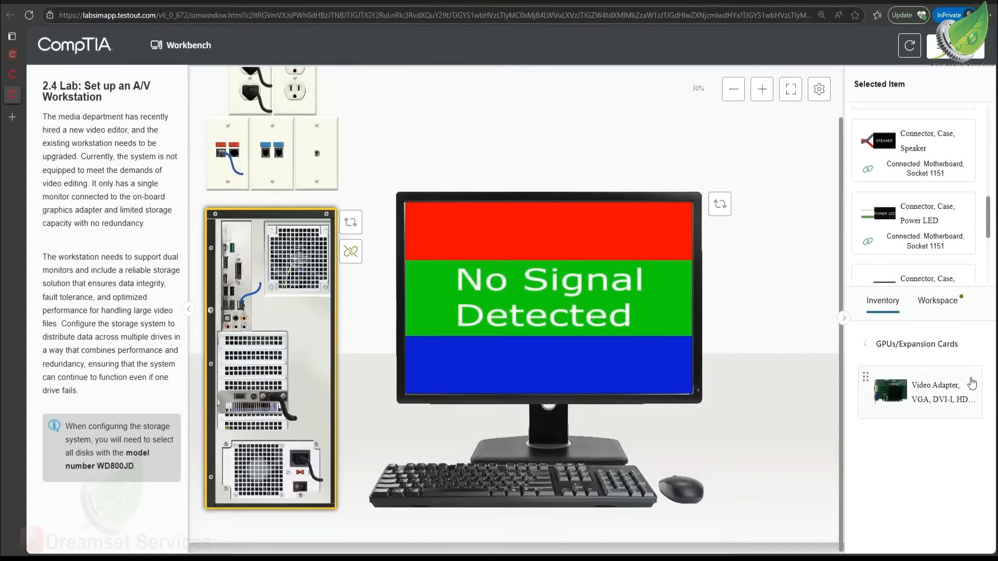
left_click(880, 351)
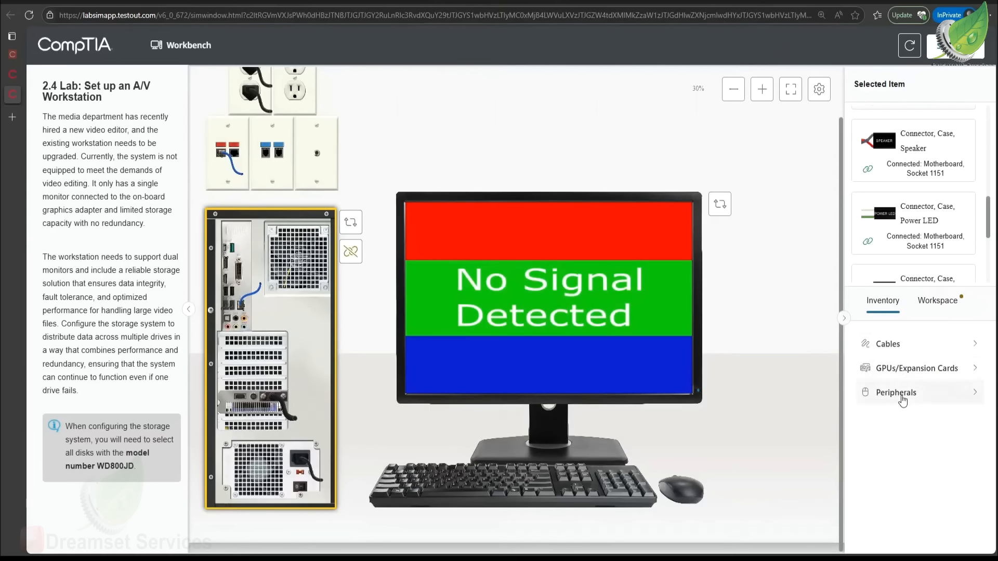
left_click(903, 395)
left_click_drag(917, 403, 419, 406)
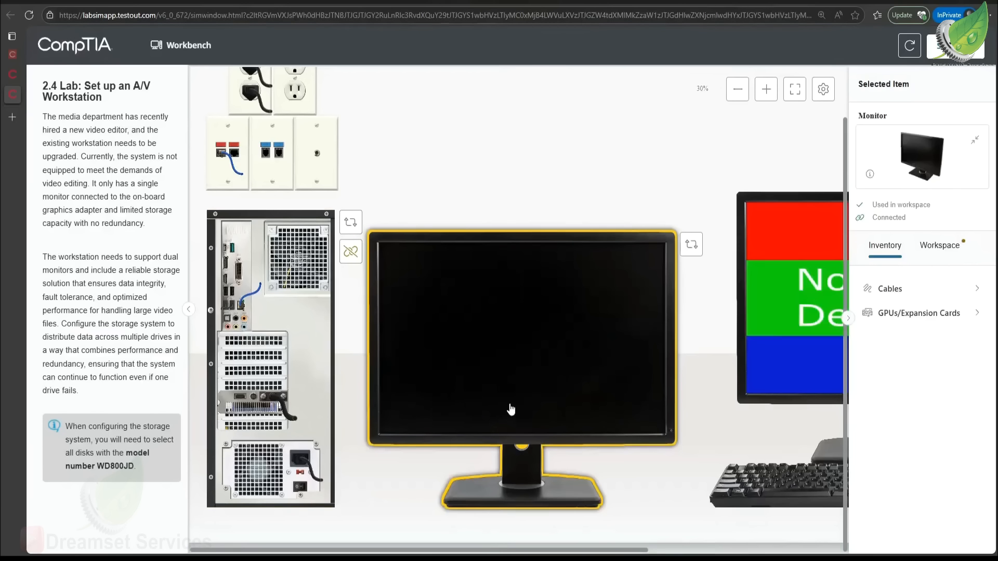
Step: Show the back of the new monitor and run an AC power cable from its power socket (CabACFemale end) to a free wall outlet
left_click(683, 248)
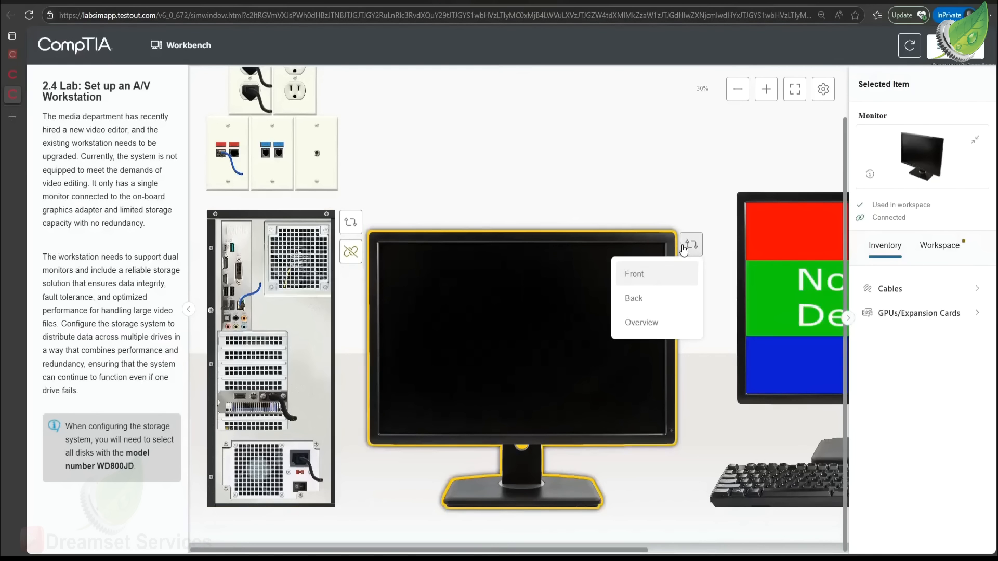
left_click(644, 304)
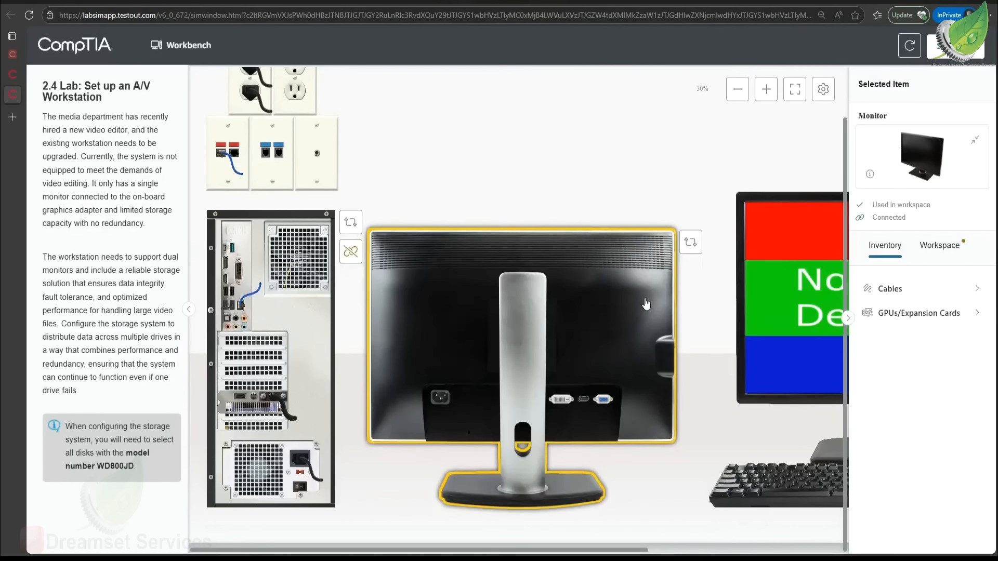
left_click(894, 288)
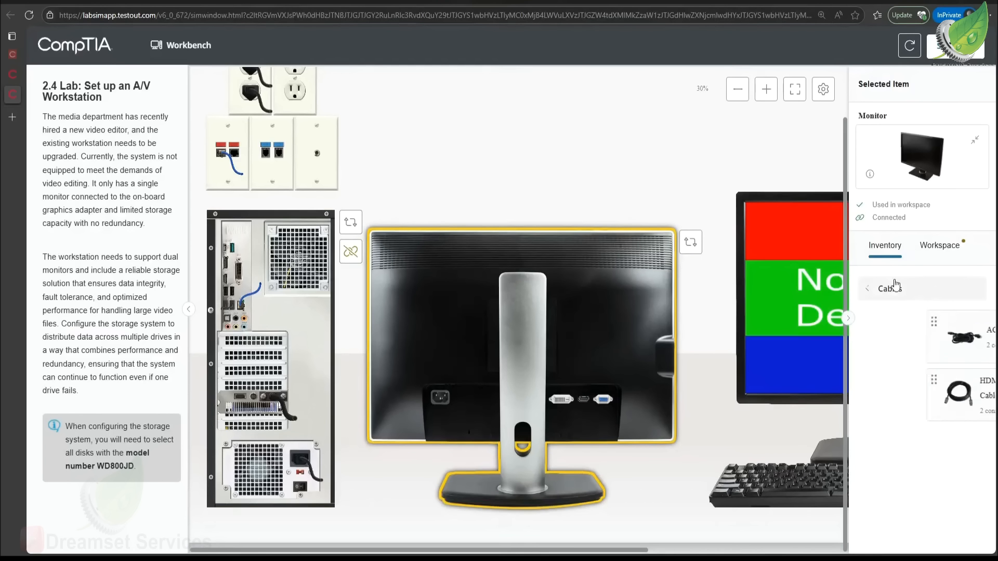
left_click_drag(929, 340, 447, 404)
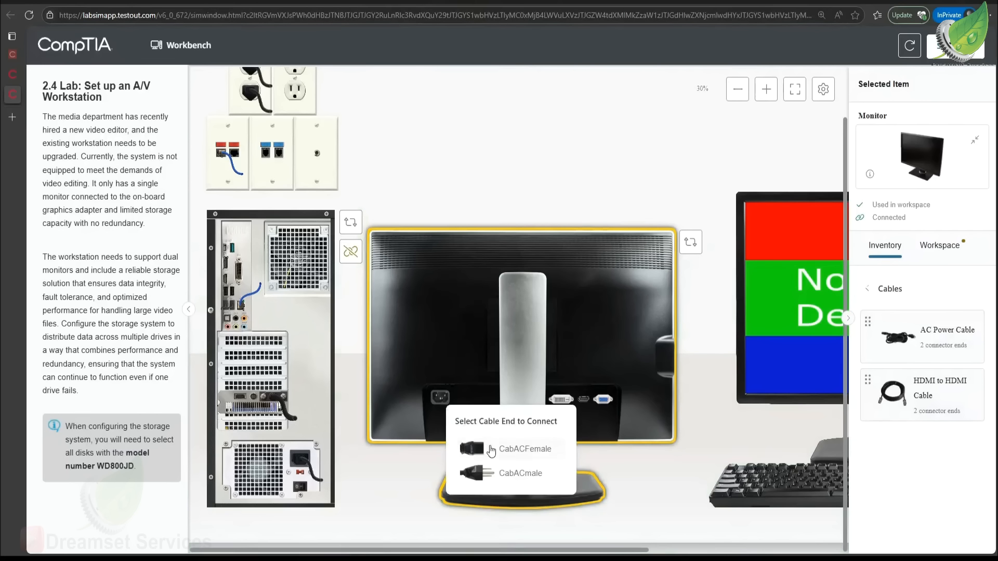
left_click(491, 449)
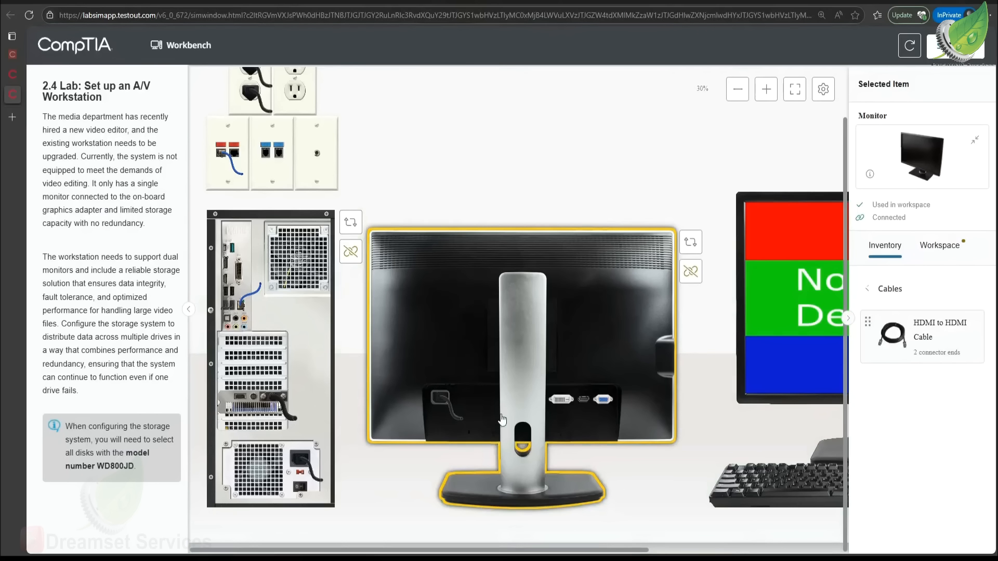
left_click(439, 403)
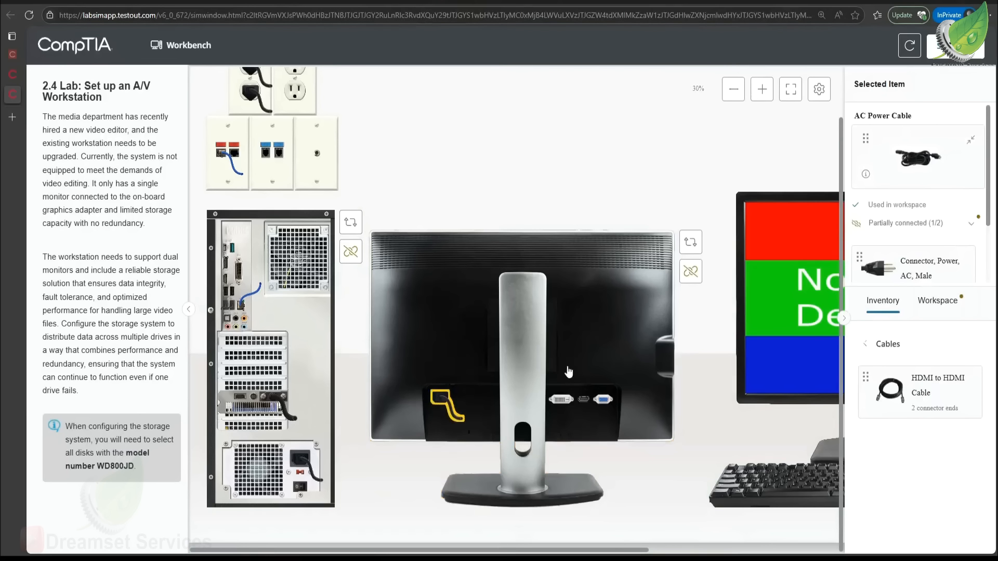
left_click_drag(929, 272, 298, 92)
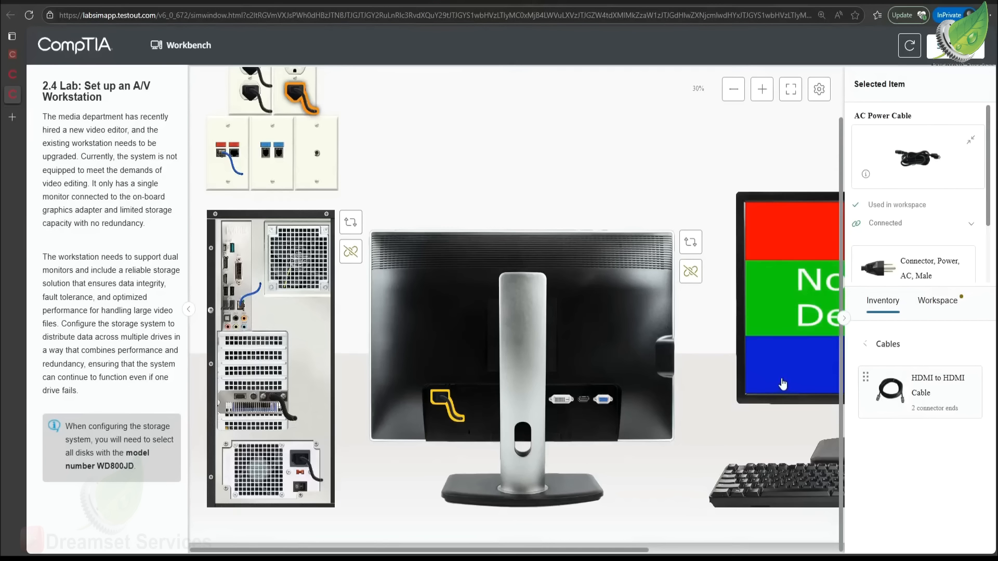
Step: Connect the new monitor's HDMI port to the video adapter's HDMI port with the HDMI to HDMI cable, using the hdmiM1 end at the monitor
left_click_drag(865, 395, 587, 397)
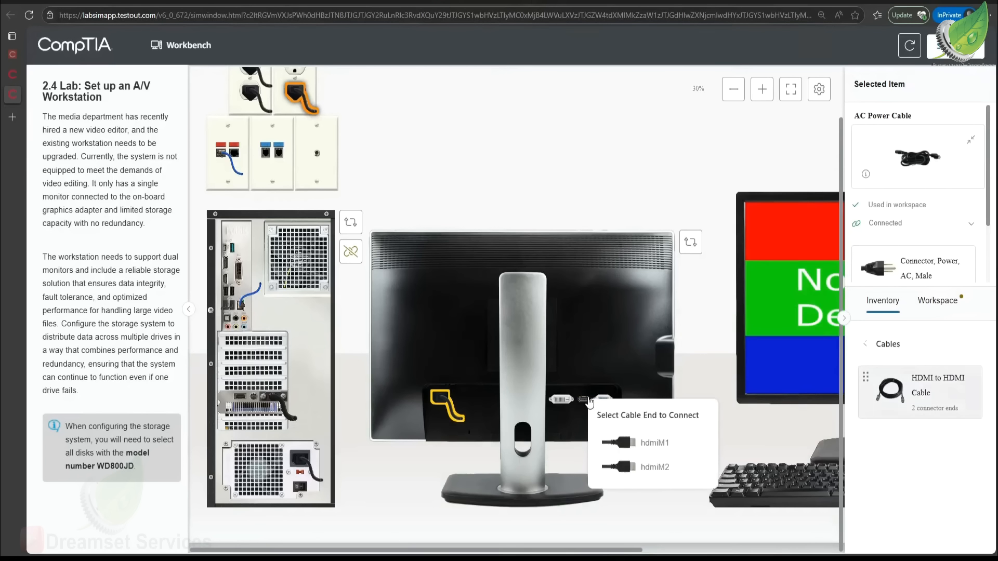
left_click(641, 441)
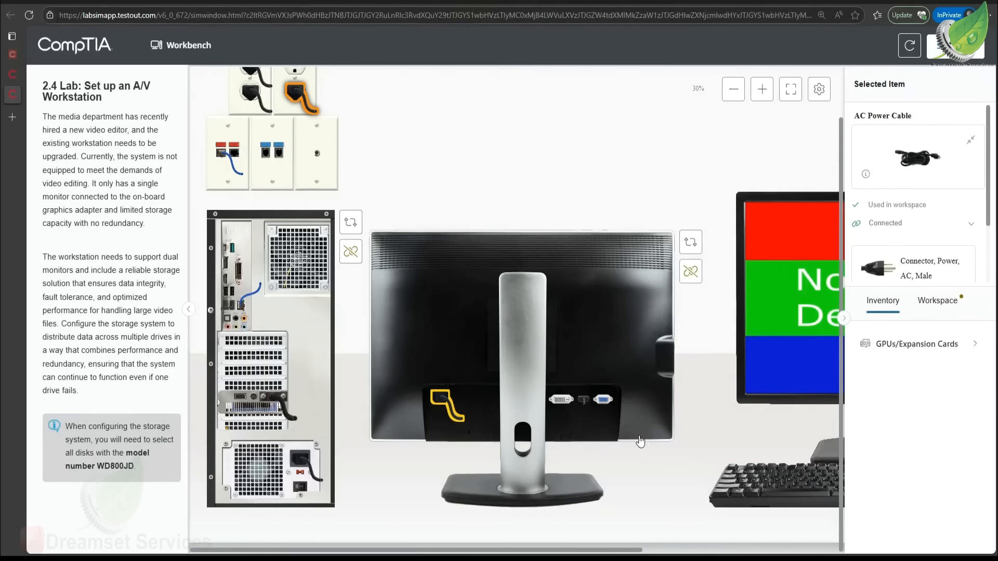
left_click(588, 401)
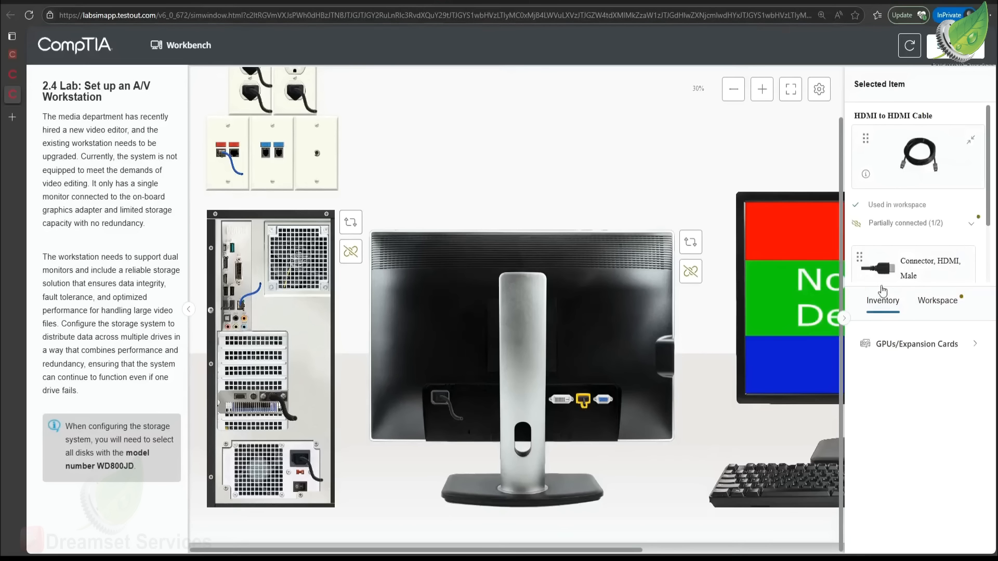
left_click_drag(883, 267, 239, 405)
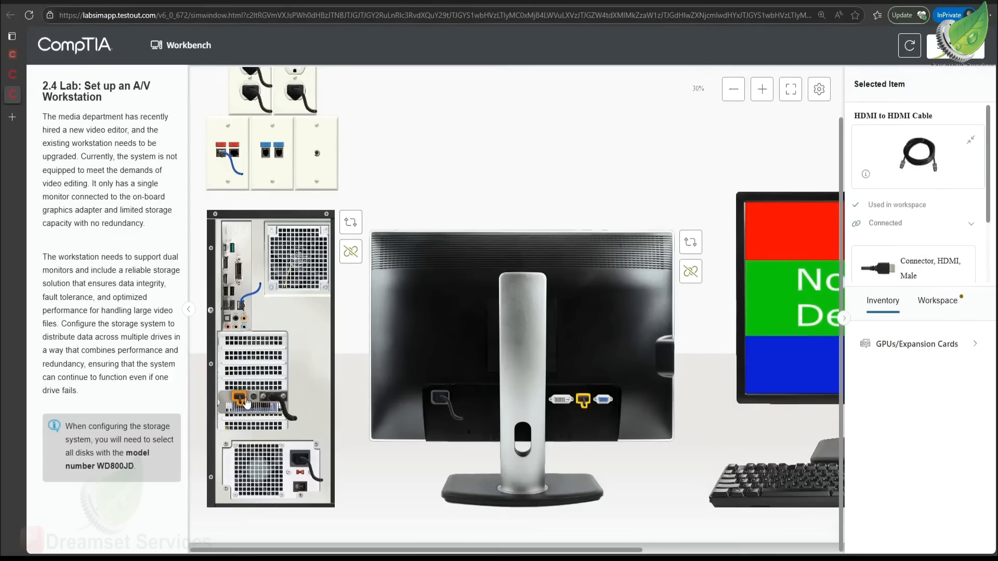
left_click(581, 331)
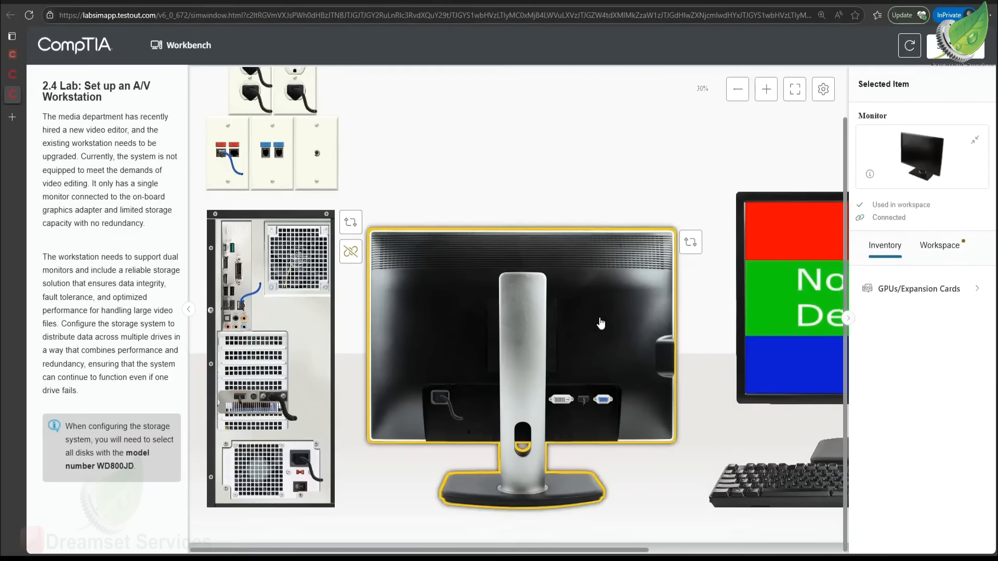
Step: Turn the new monitor around to its front and power it on
left_click(687, 249)
left_click(664, 286)
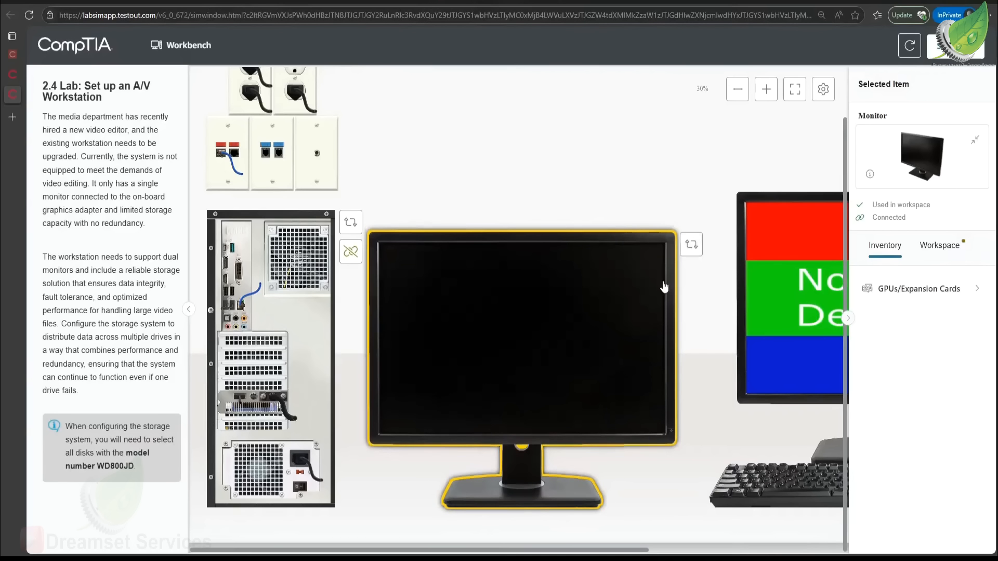
left_click(672, 433)
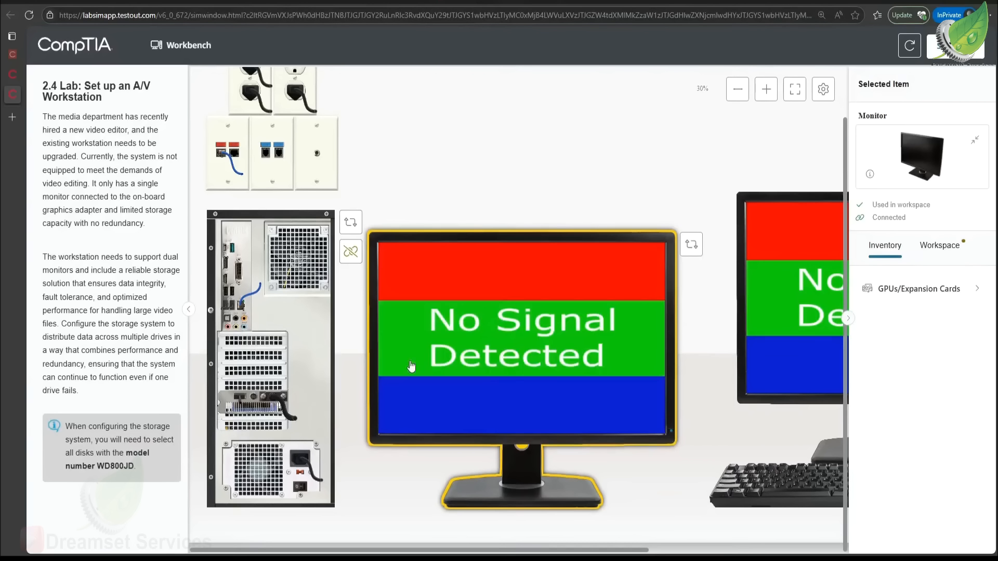
Step: Show the front of the system case and power on the workstation
left_click(303, 347)
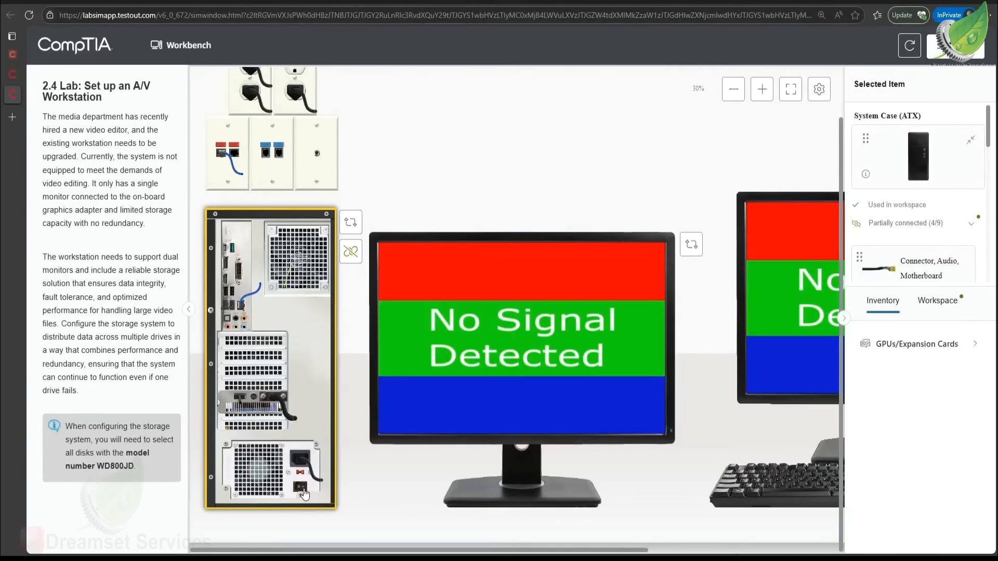
left_click(357, 228)
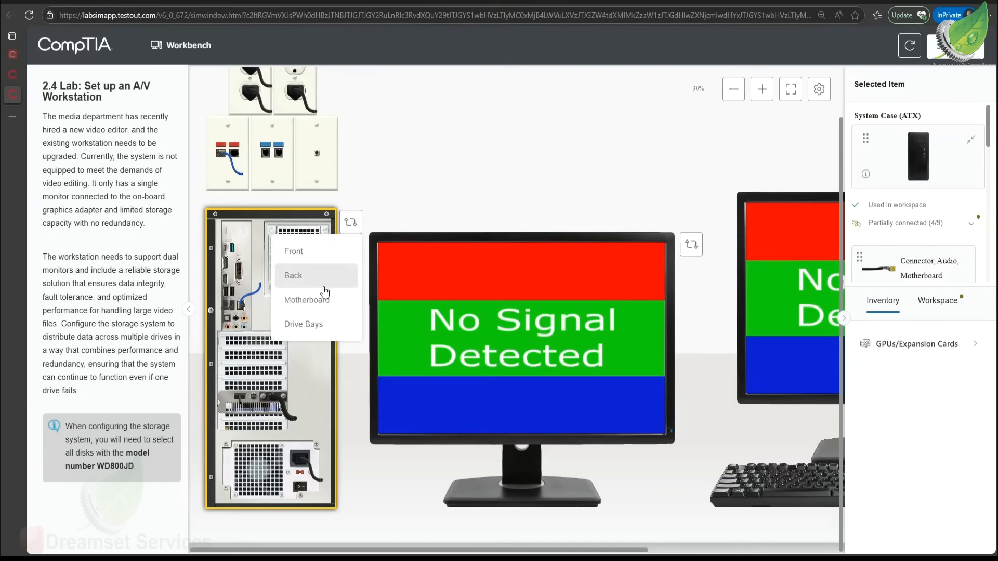
left_click(315, 253)
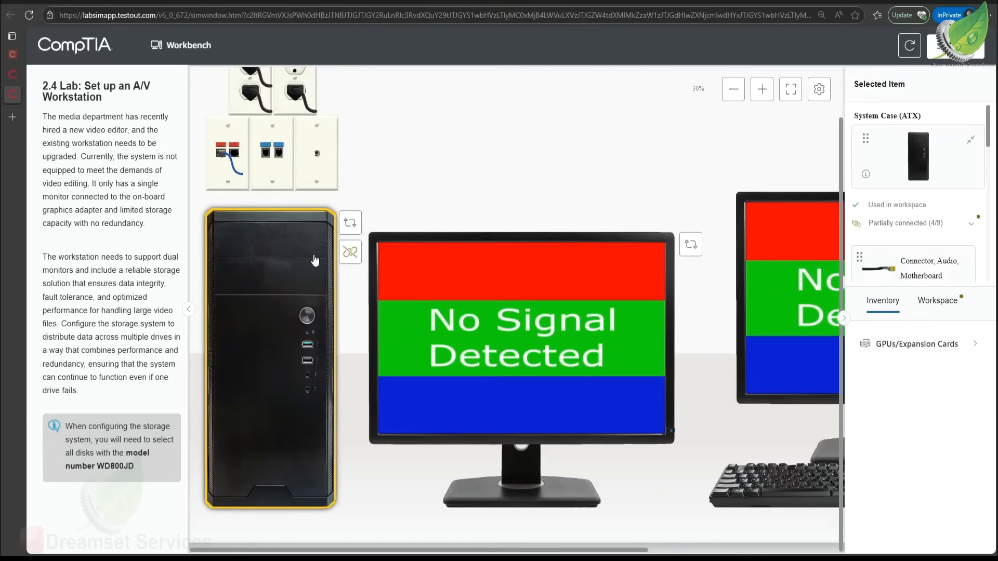
left_click(307, 315)
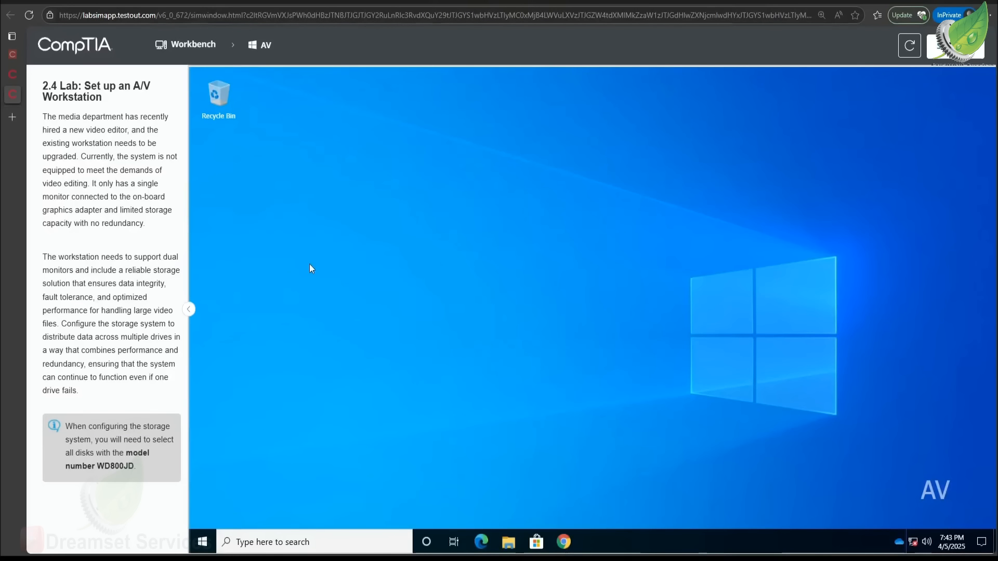
Step: Check in Device Manager that the three WD800JD disk drives and the HIS H467QS1GH Radeon HD 4670 display adapter are detected
right_click(207, 548)
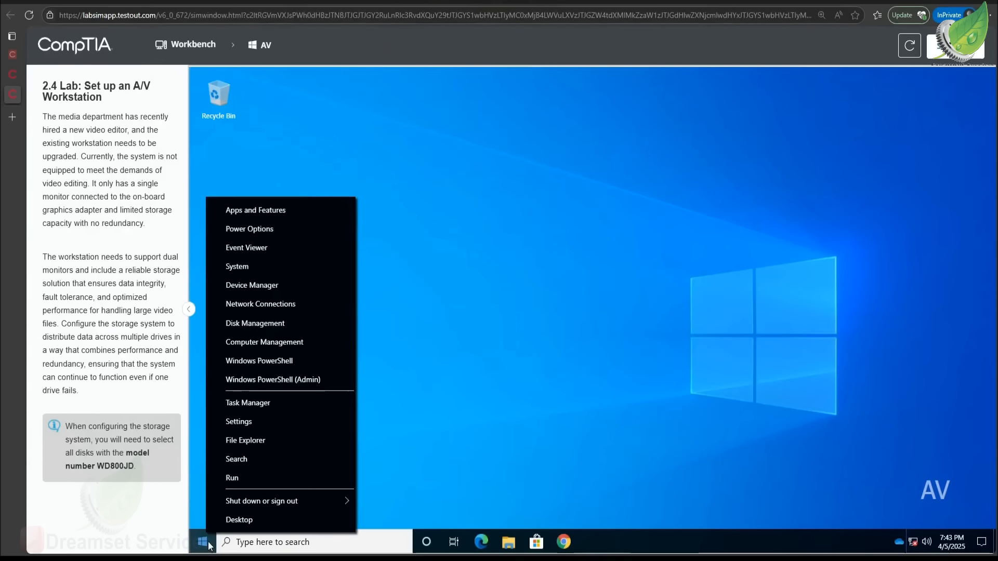
left_click(261, 280)
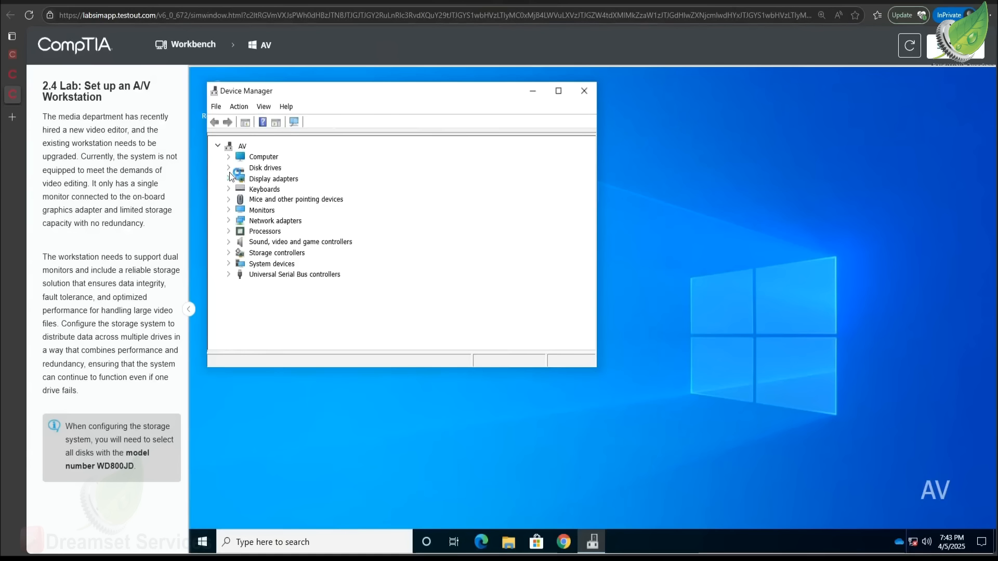
left_click(228, 168)
left_click(274, 190)
left_click(277, 202)
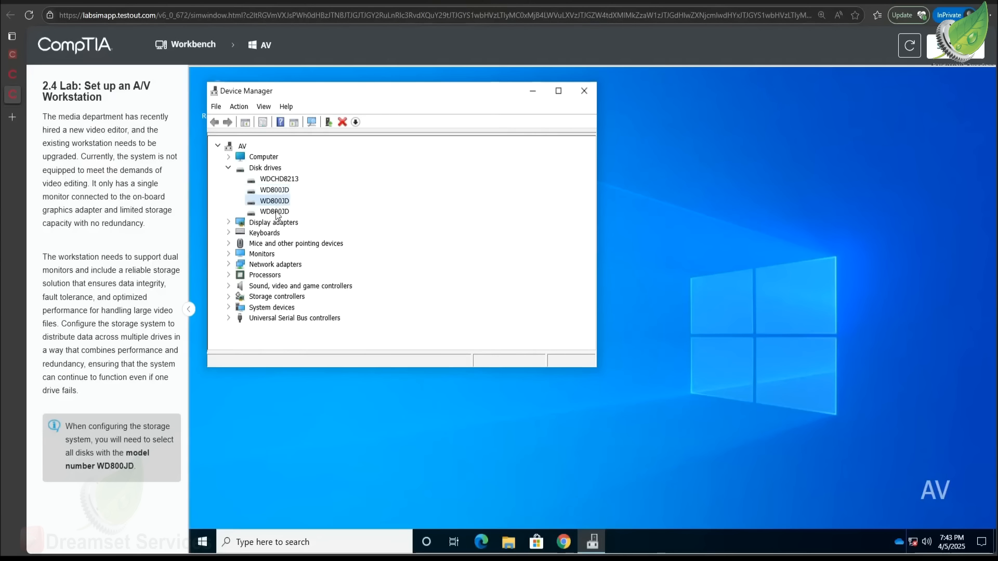
left_click(276, 212)
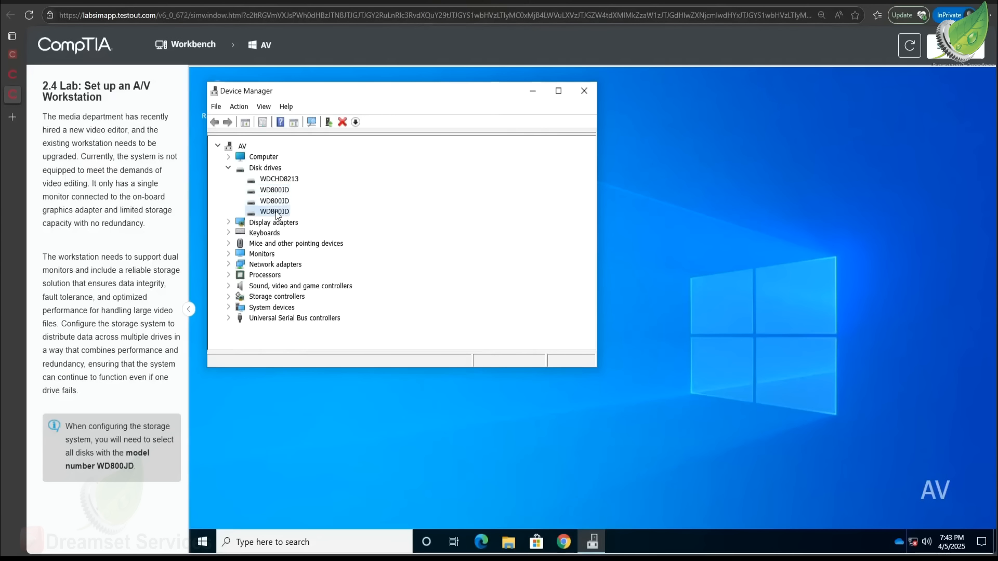
left_click(228, 224)
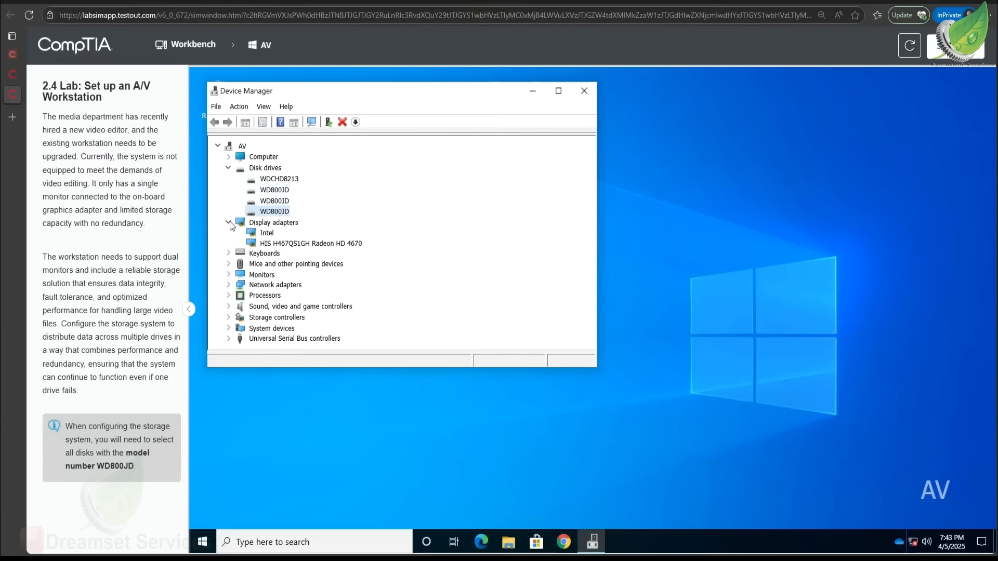
double_click(286, 244)
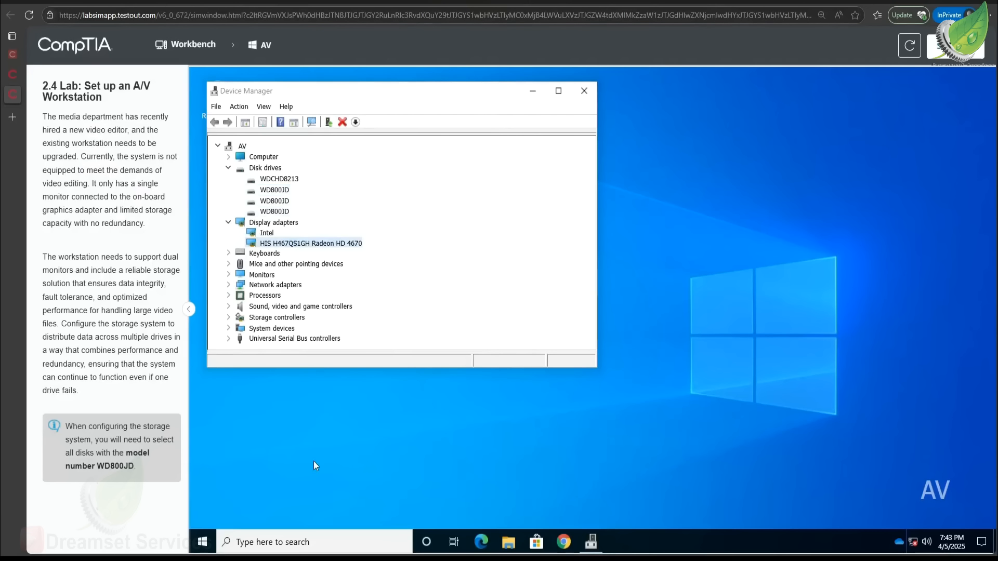
Step: Open Notepad and write the lines "Restar", "Press Del" and "Press F2", separated by blank lines
left_click(241, 543)
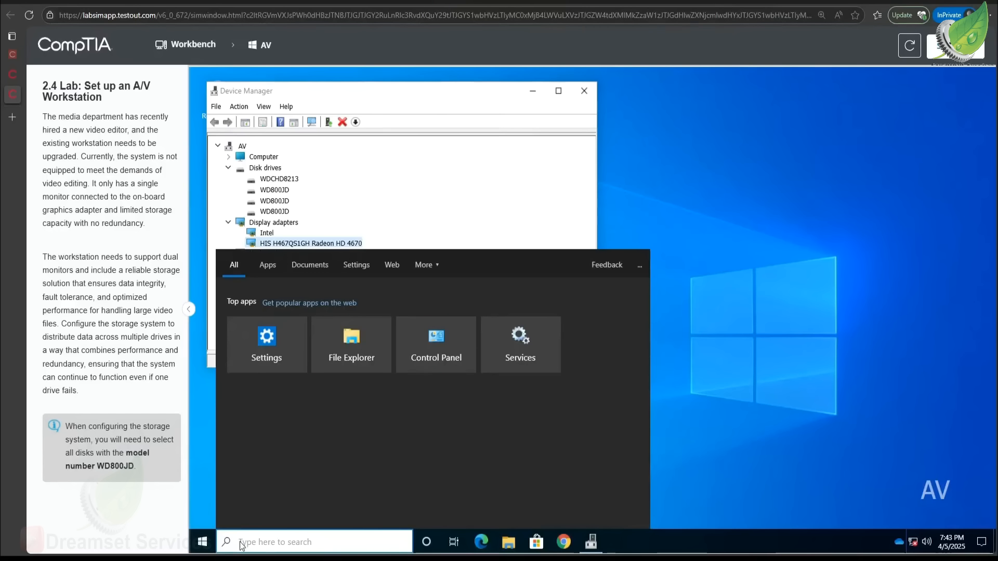
type("note")
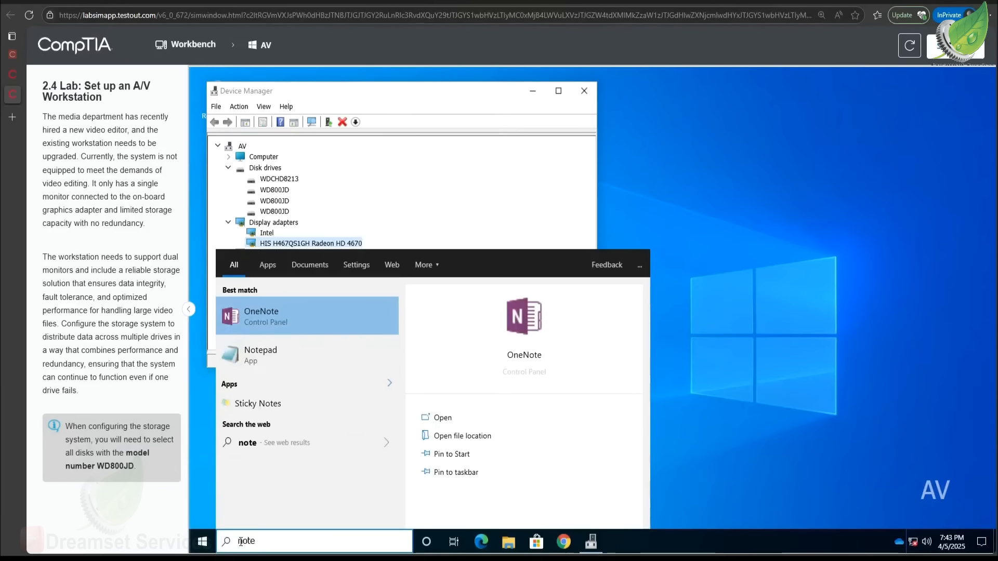
key("Down")
key("Return")
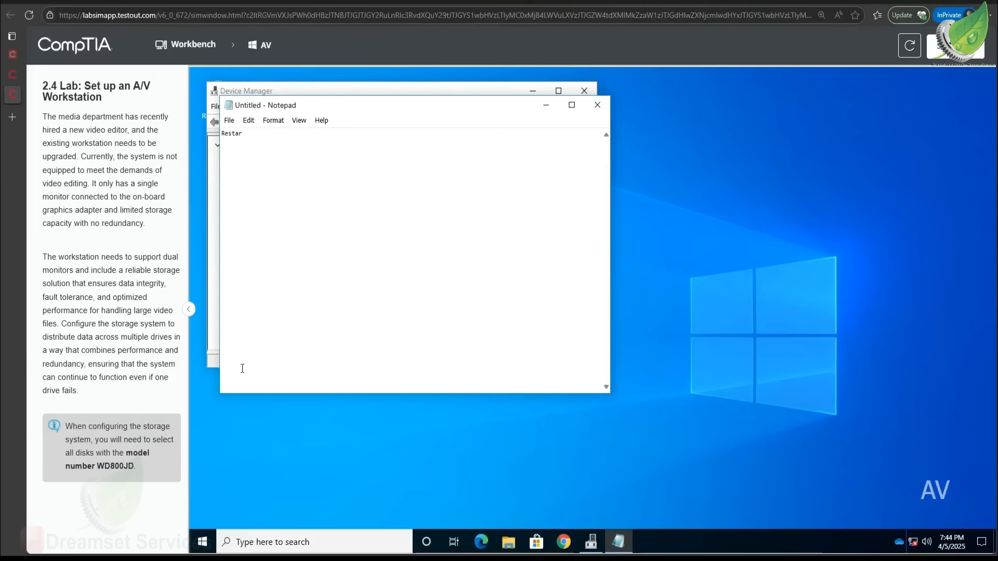
key("Return")
key("Return")
type("P")
type("ress ")
type("Del")
type("Pres")
type("s ")
type("F2")
left_click(273, 120)
left_click(454, 296)
Step: Restart the workstation and enter the boot settings during startup
left_click(206, 533)
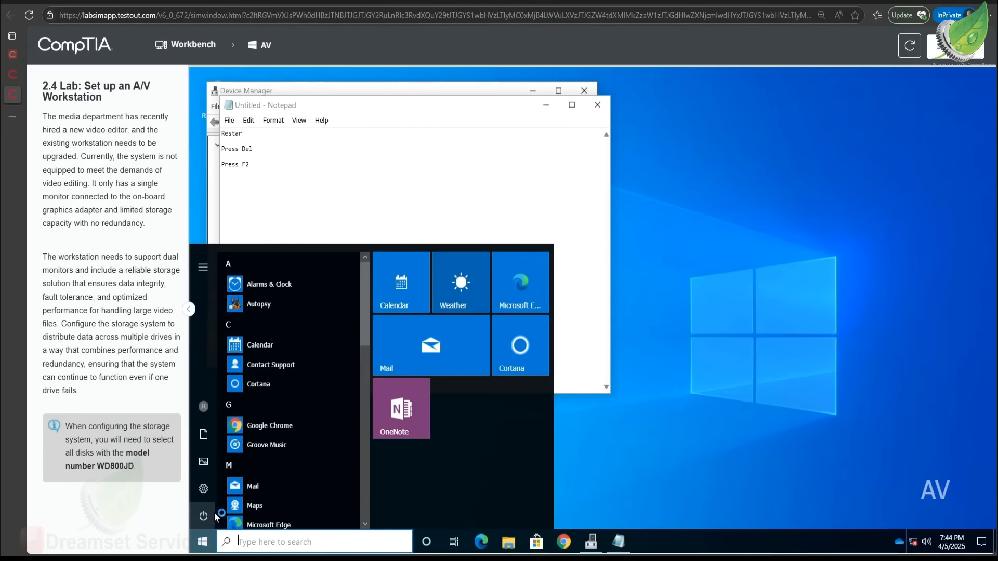
left_click(212, 514)
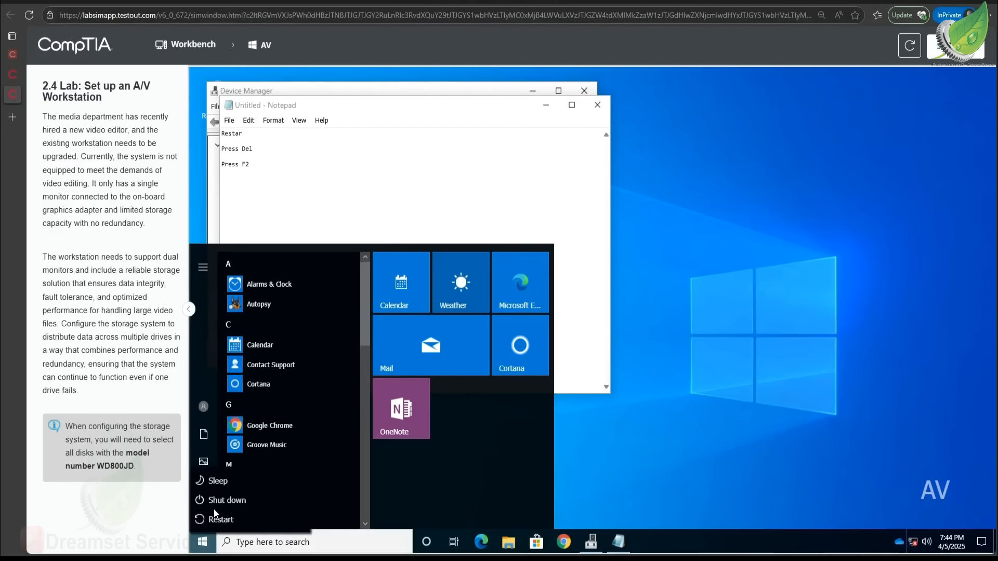
left_click(270, 519)
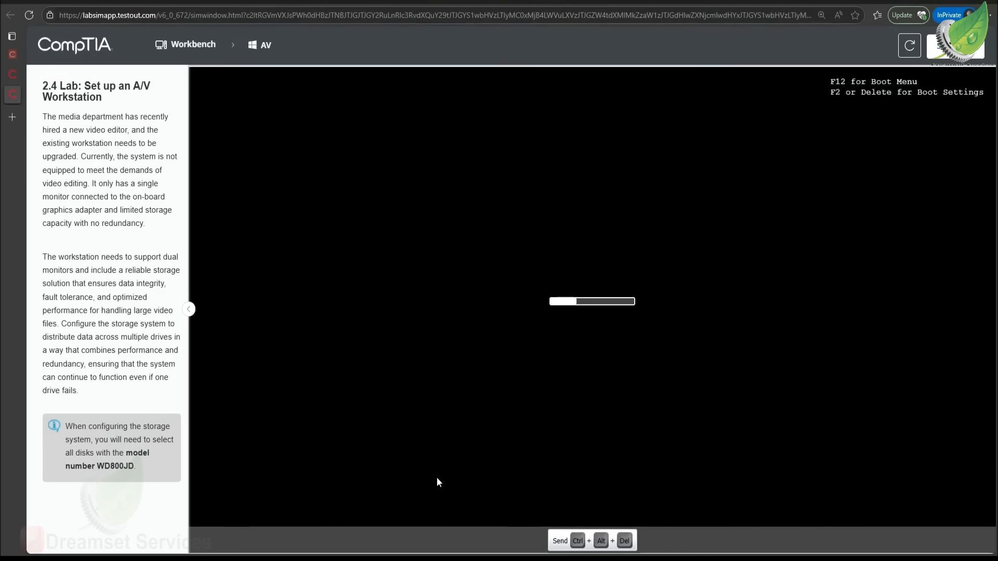
key("F2")
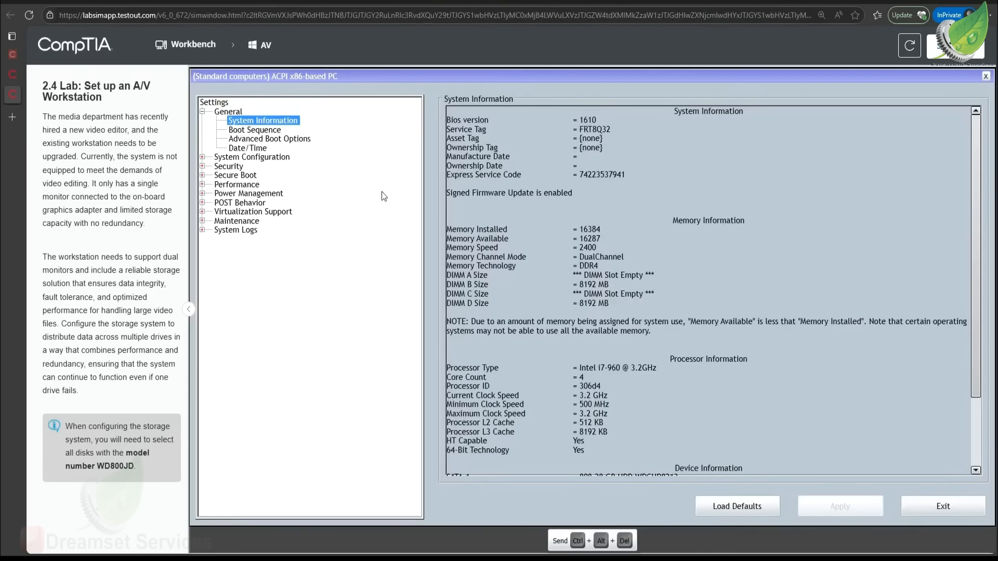
Step: Set SATA Operation under System Configuration to RAID On, apply the change and exit the boot settings
left_click(203, 158)
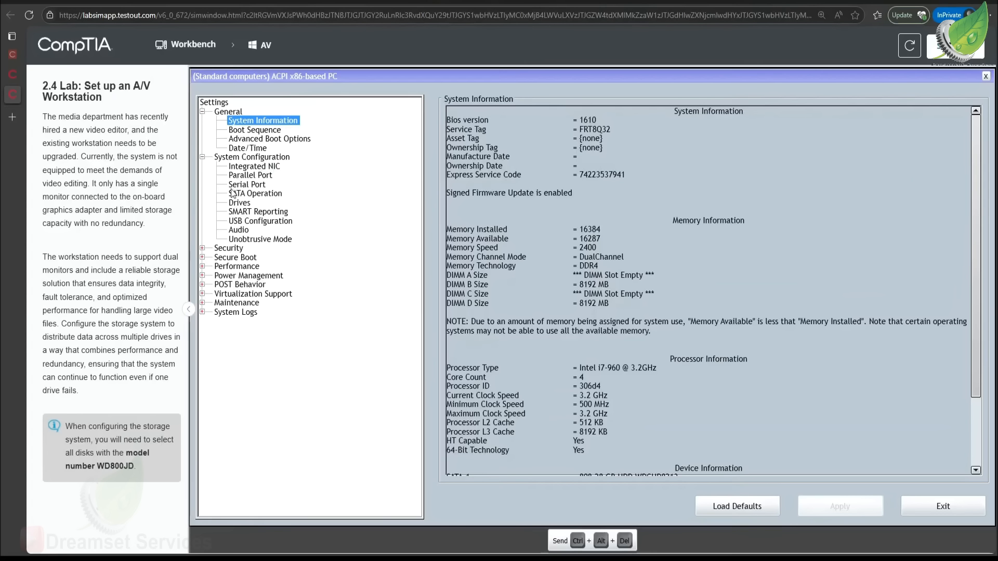
left_click(272, 196)
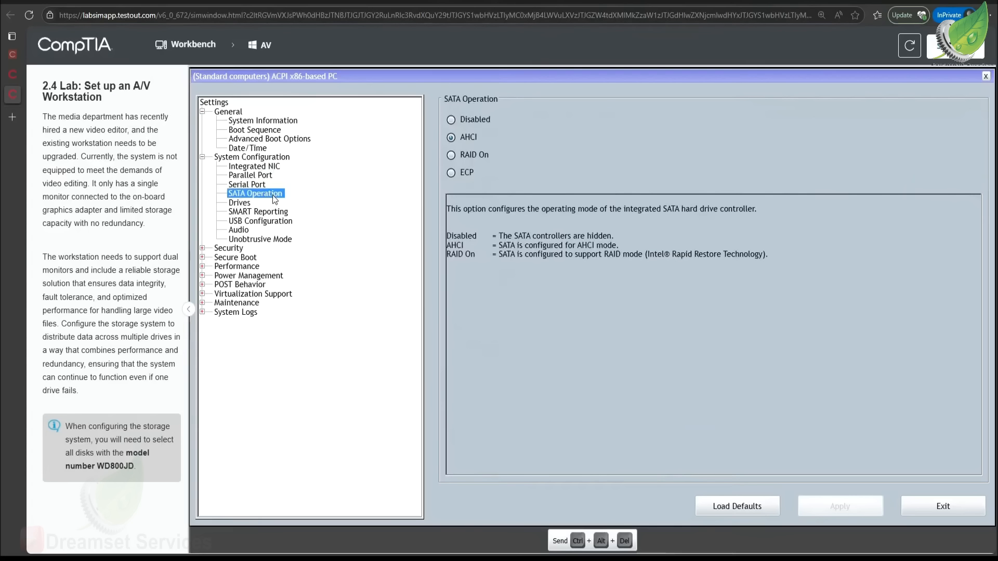
left_click(472, 154)
left_click(846, 506)
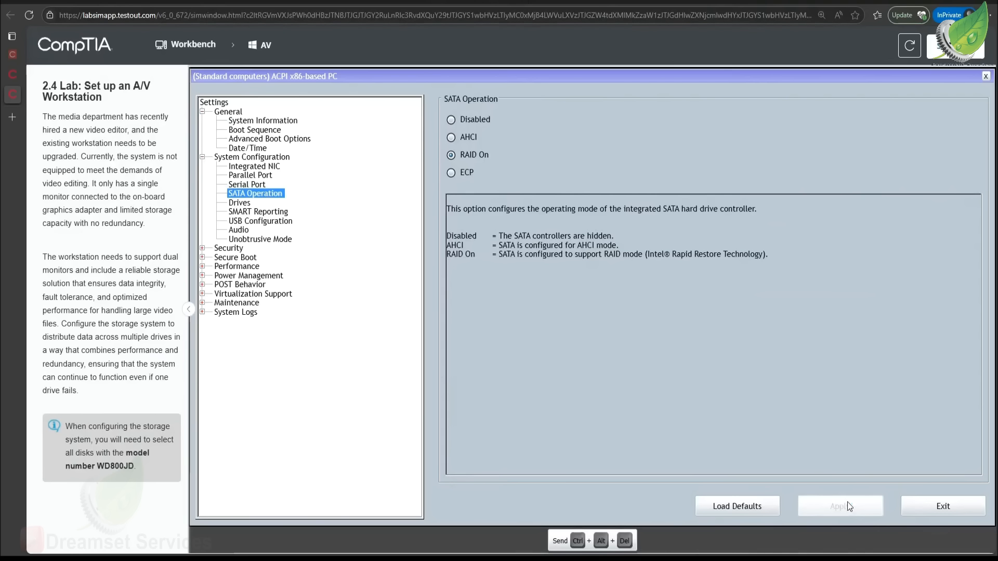
left_click(940, 505)
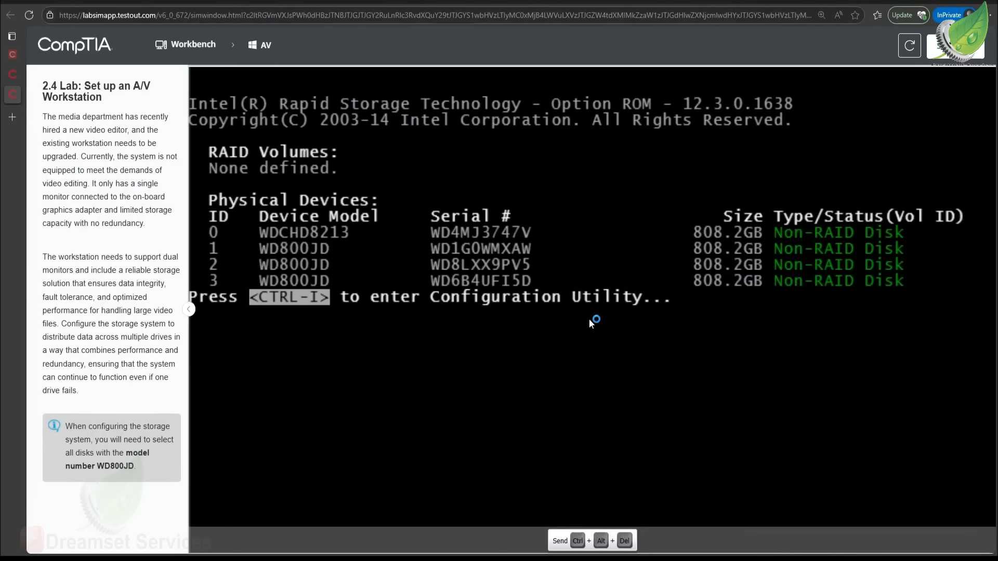
Step: Enter the Intel Rapid Storage Technology configuration utility and start creating a RAID volume named NewRAID
key("ctrl+i")
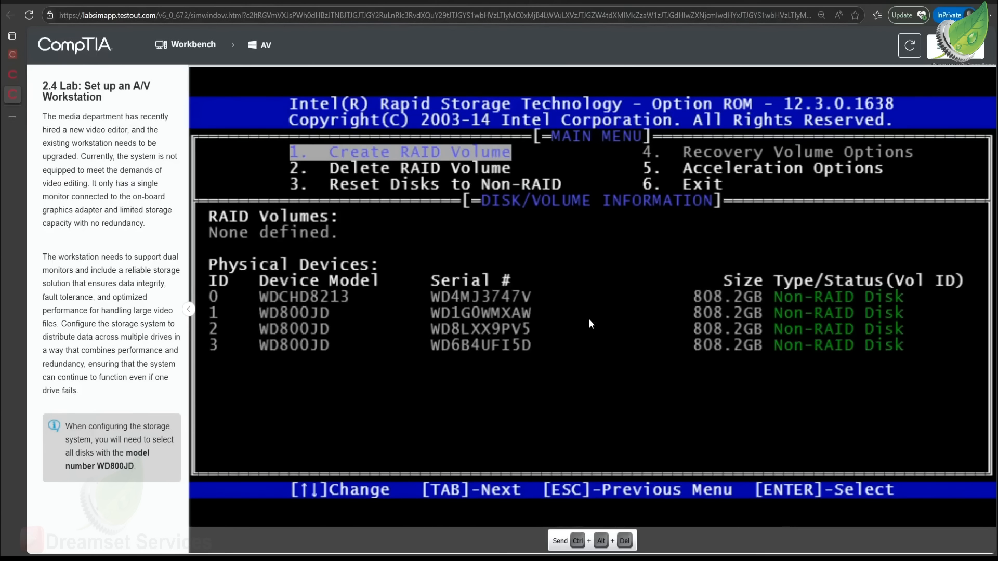
key("Down")
key("Up")
key("Return")
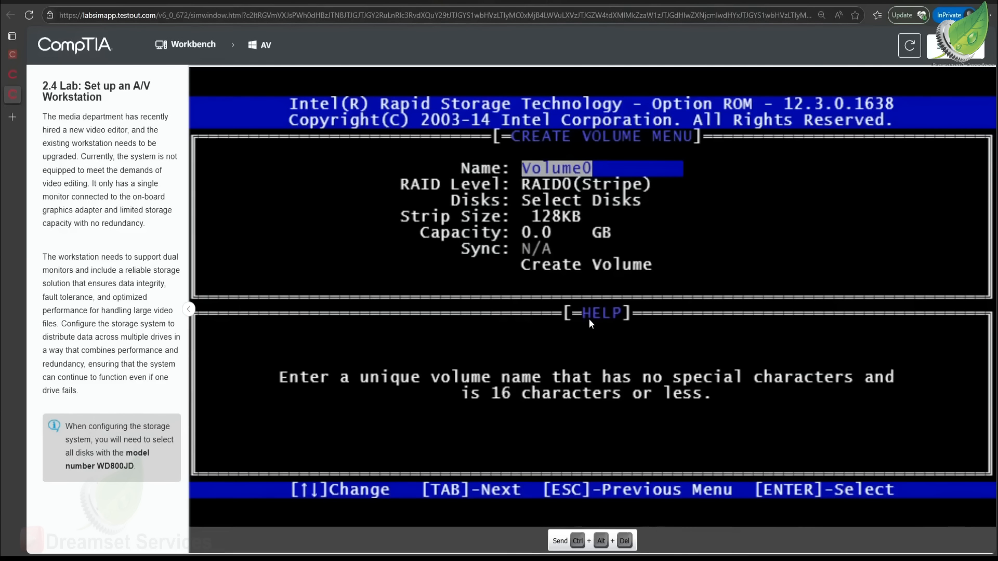
type("New")
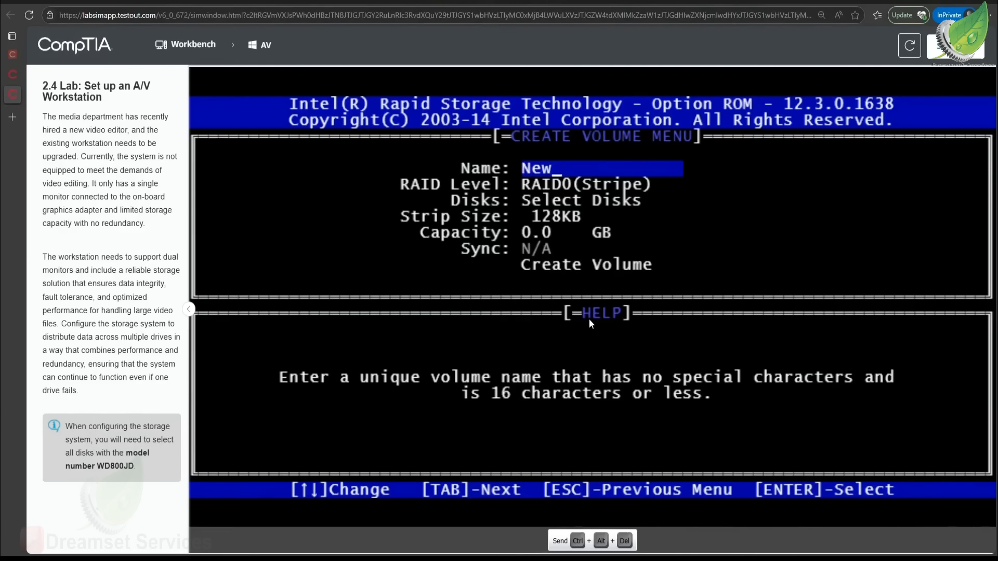
type("RAID")
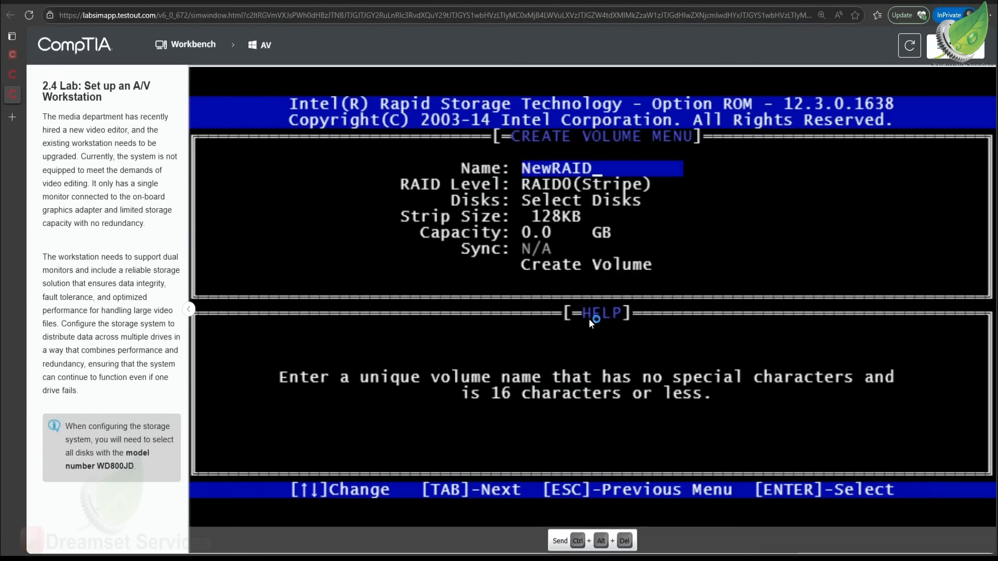
Step: Set the RAID level of the NewRAID volume to RAID5(Parity)
key("Tab")
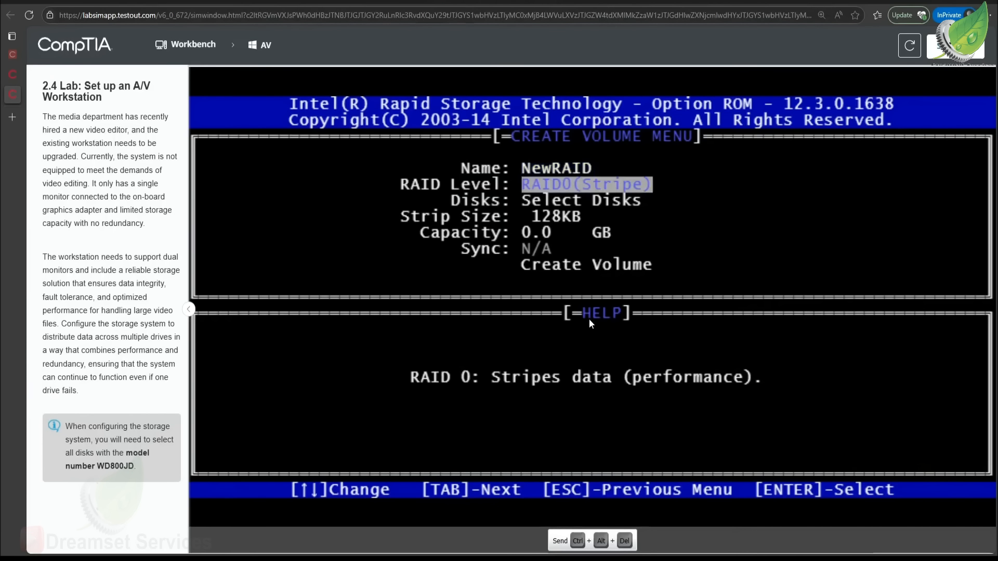
key("Down")
key("Down")
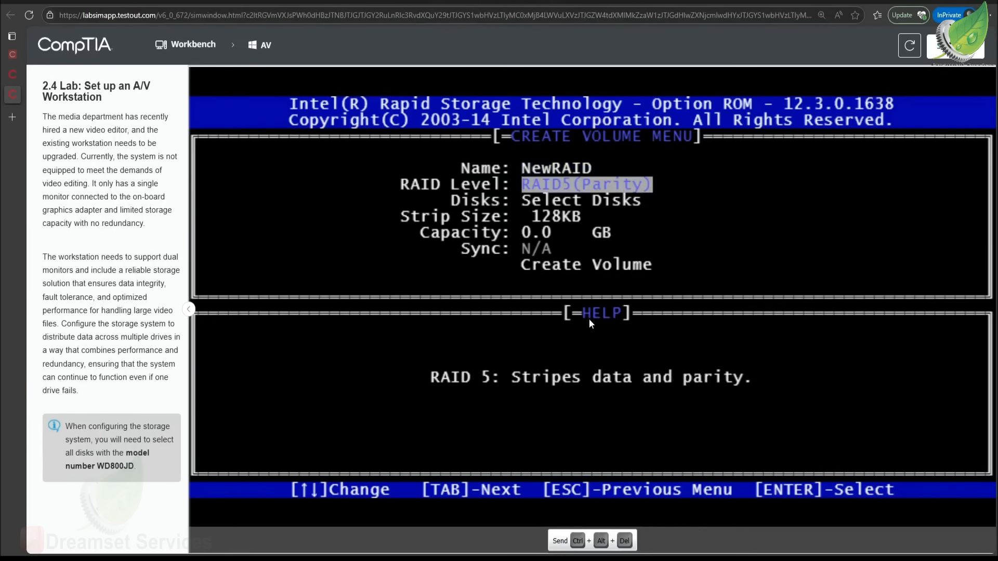
key("Tab")
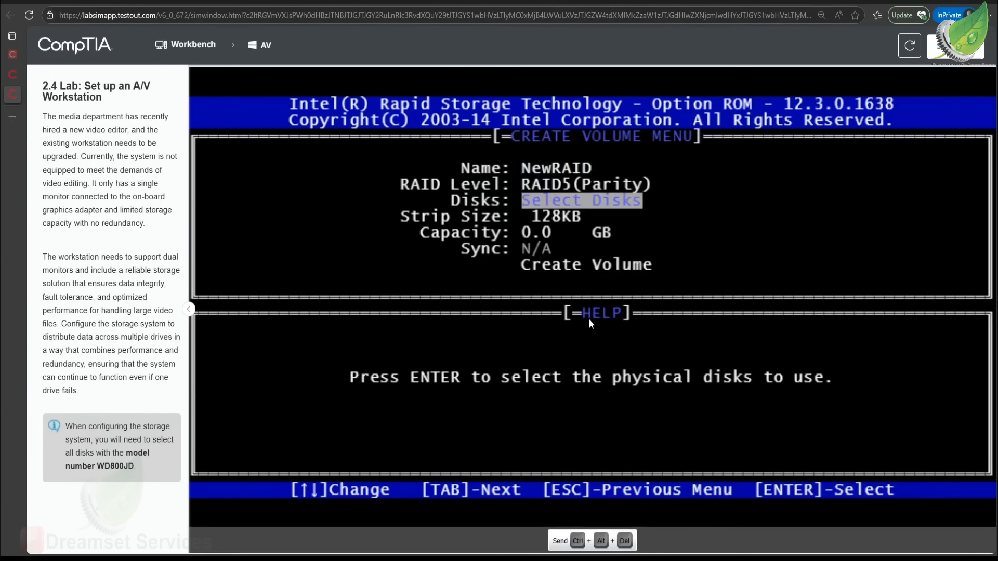
left_click(589, 319)
key("Tab")
key("Tab")
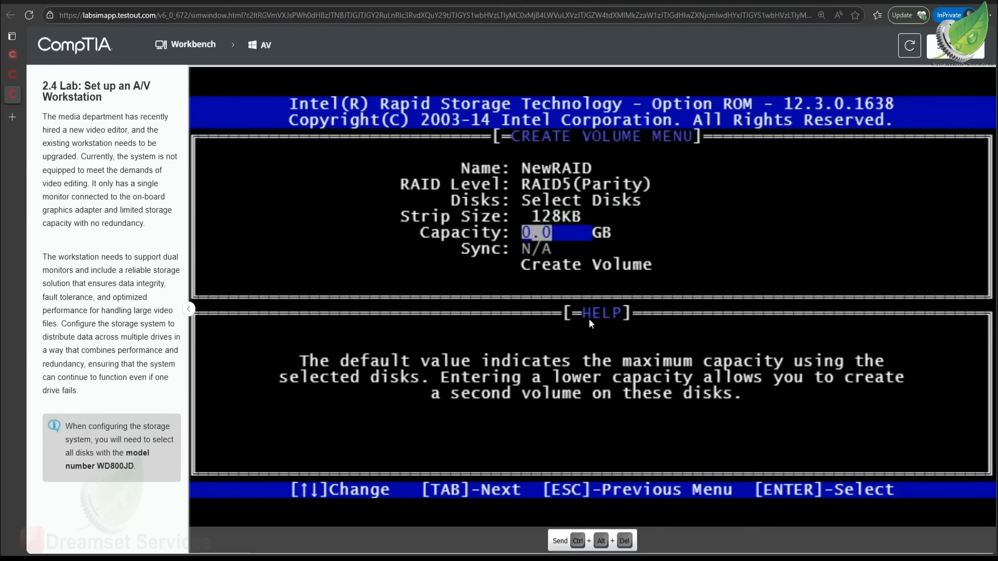
key("Tab")
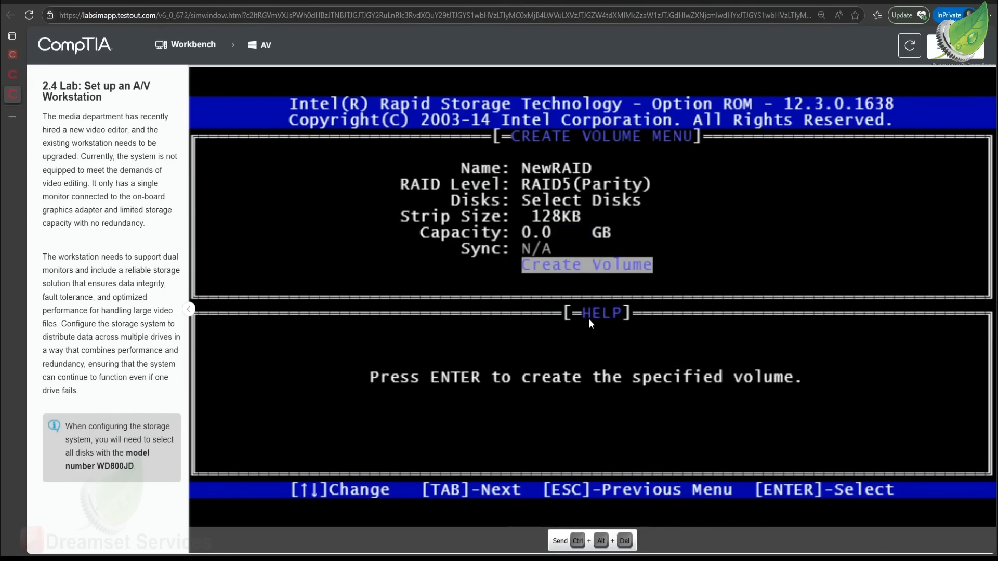
key("Tab")
key("Tab")
key("Tab")
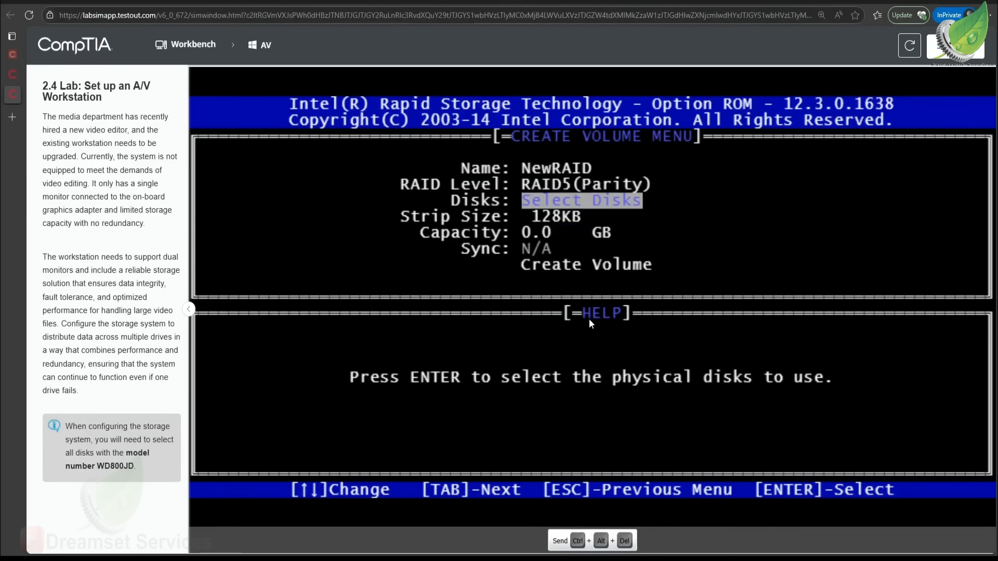
Step: Select the three WD800JD disks with IDs 1, 2 and 3 as the physical disks for the NewRAID volume
key("Return")
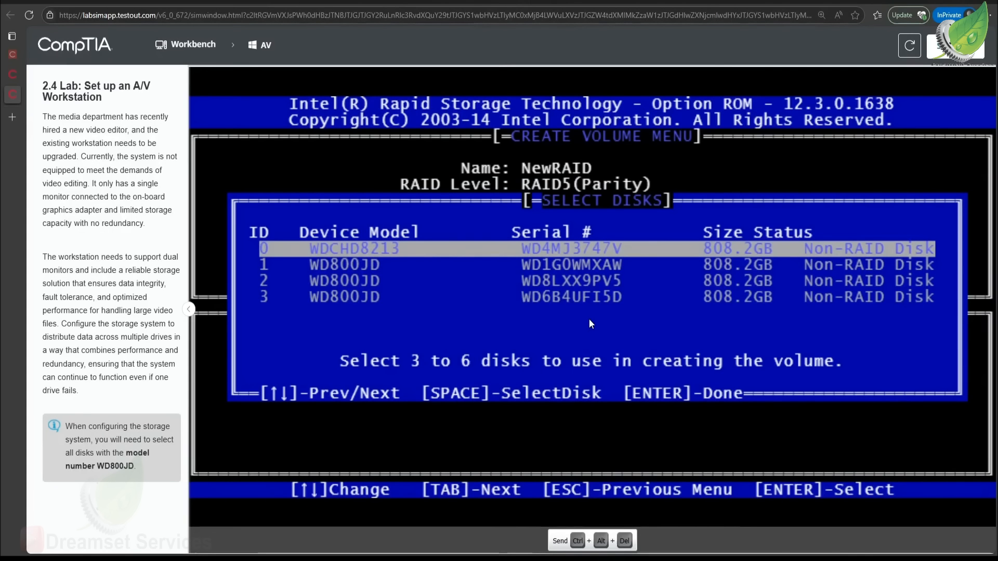
key("Down")
key("space")
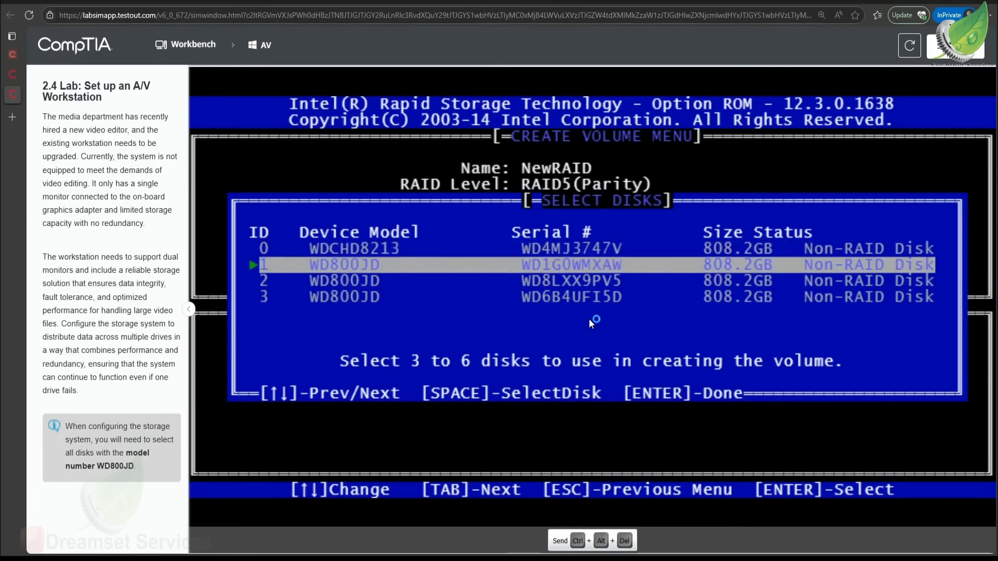
key("Down")
key("space")
key("Down")
key("space")
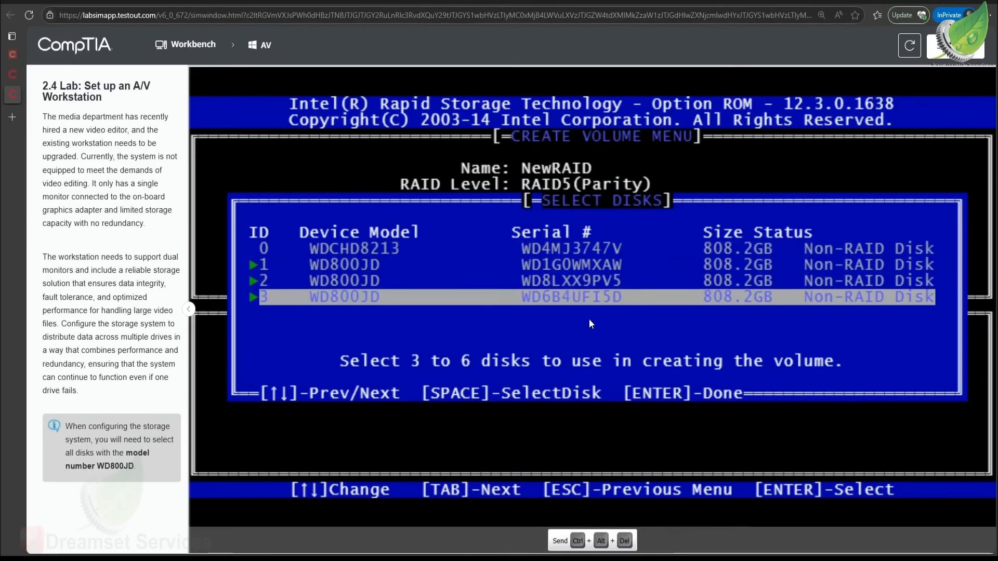
key("Return")
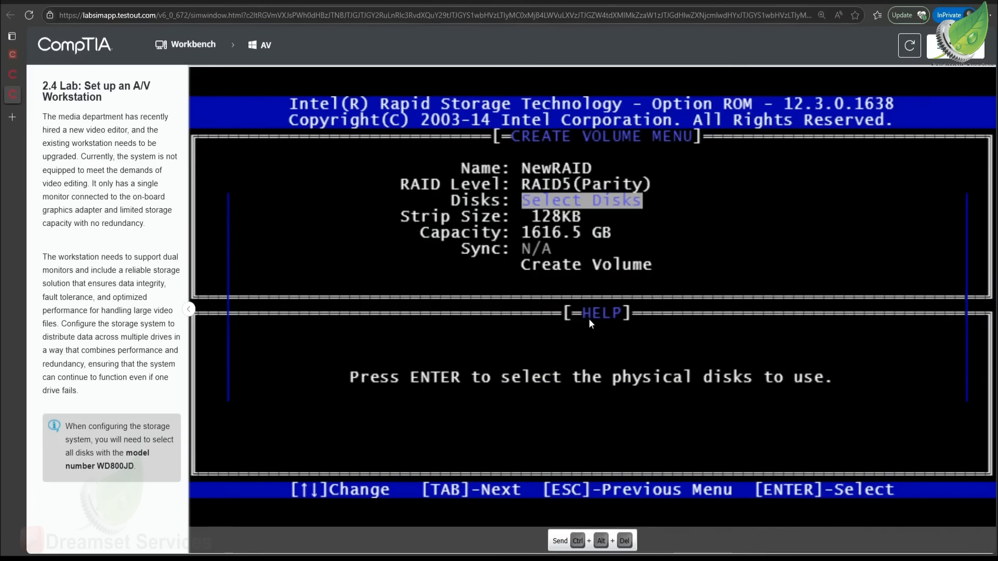
Step: Create the NewRAID volume with the specified settings and accept the loss of data on the selected disks
key("Tab")
key("Tab")
key("Tab")
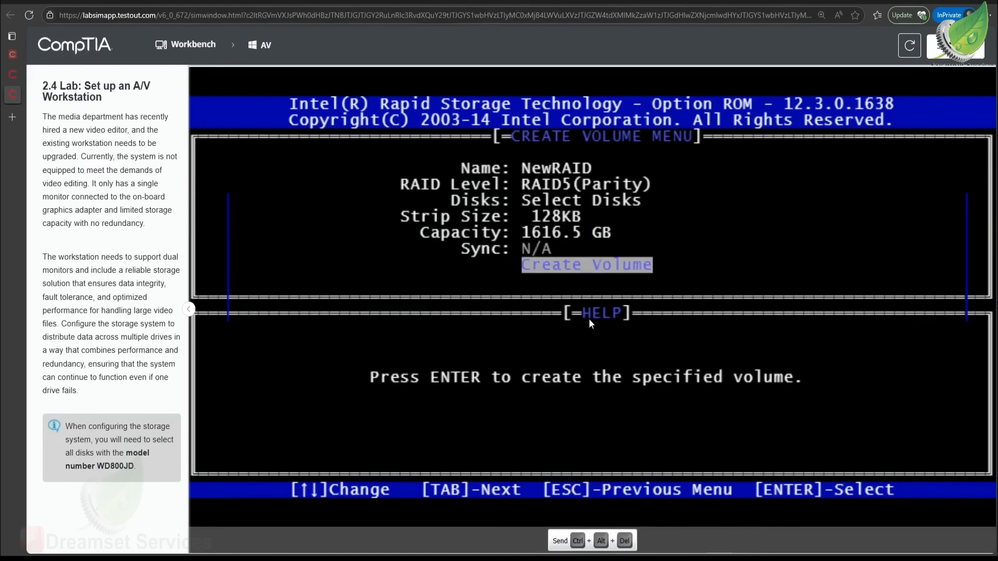
key("Tab")
key("Tab")
key("Tab")
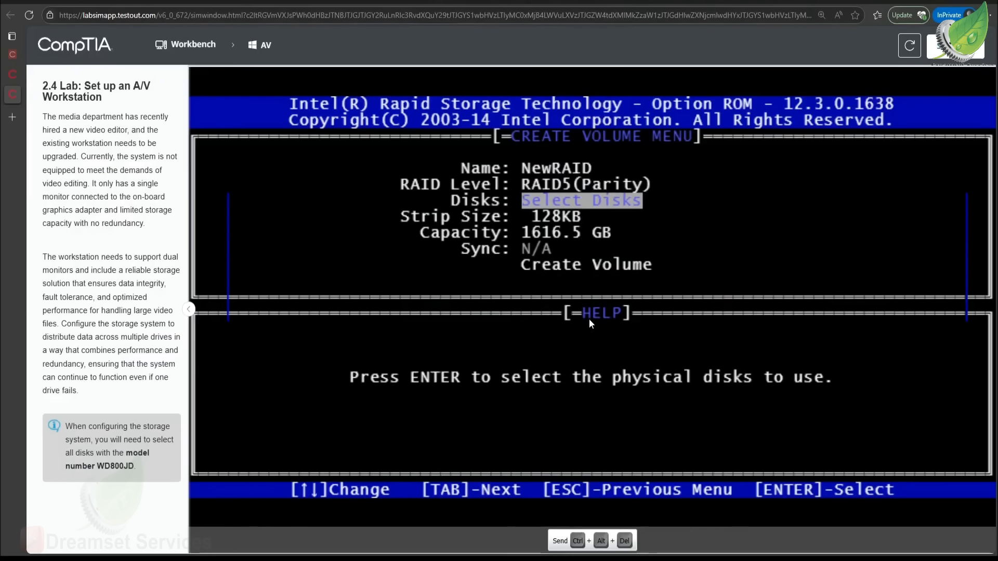
key("Tab")
key("Tab")
key("Tab")
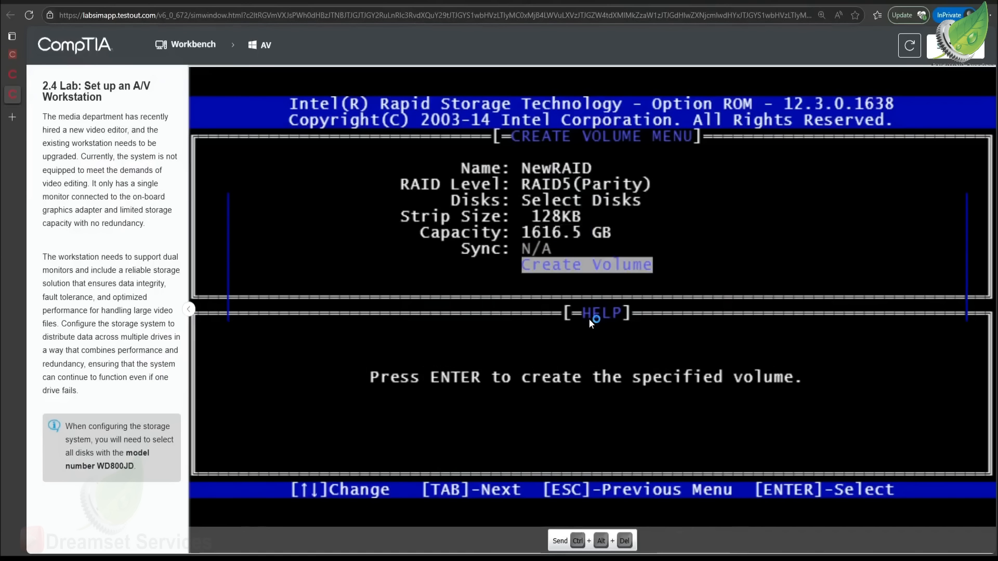
key("Return")
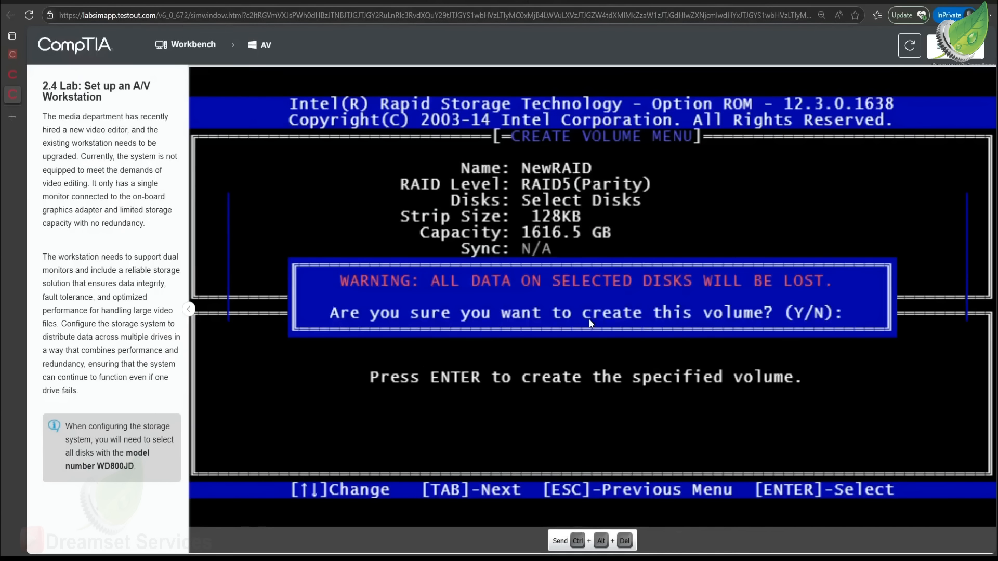
key("y")
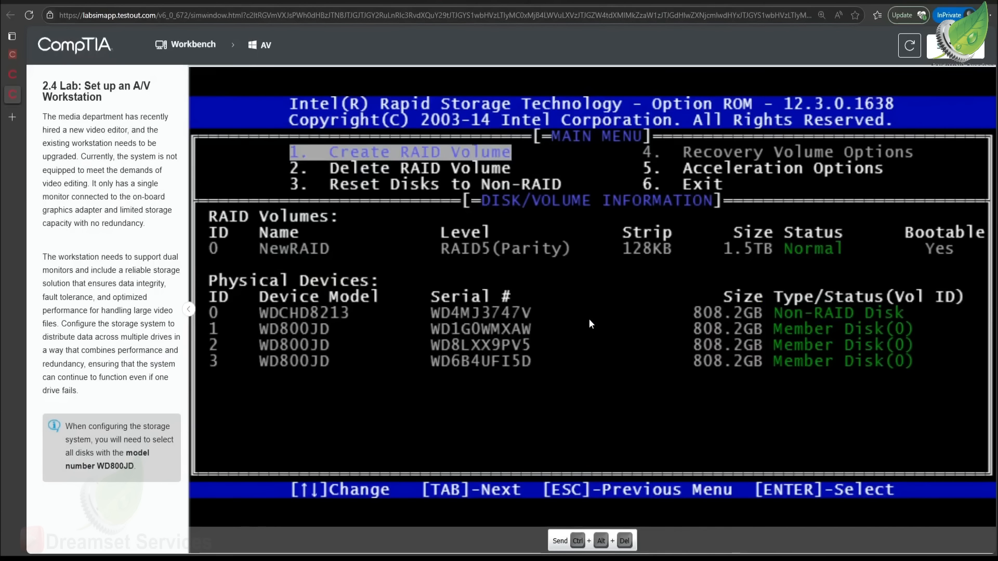
Step: Exit the Intel Rapid Storage Technology configuration utility and let the workstation start Windows
key("Down")
key("Down")
key("Down")
key("Down")
key("Down")
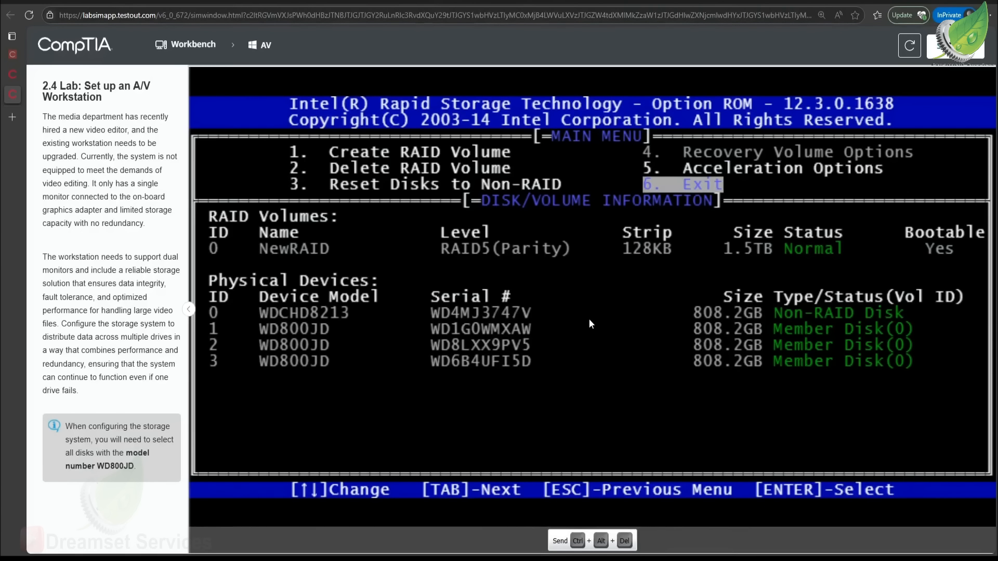
key("Return")
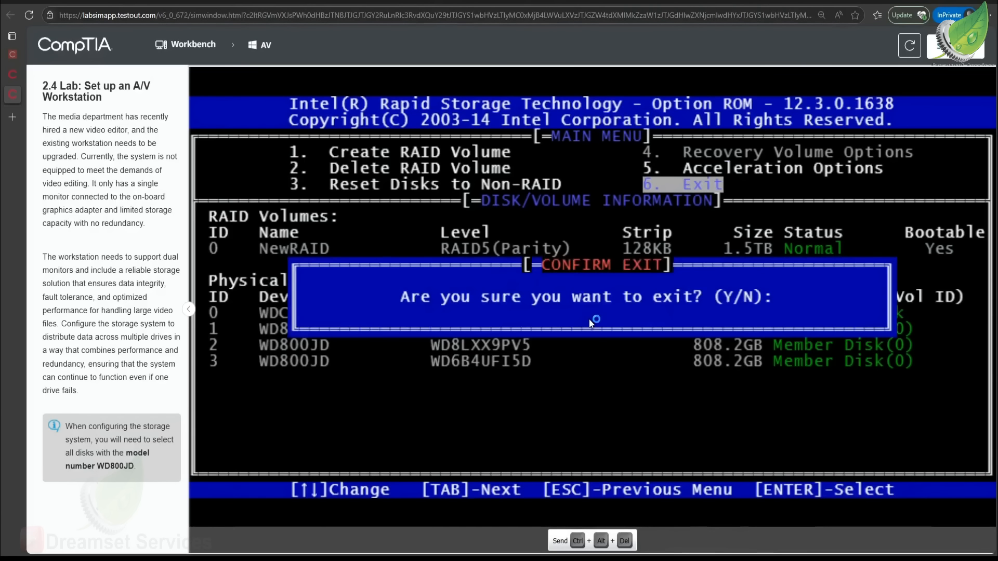
key("y")
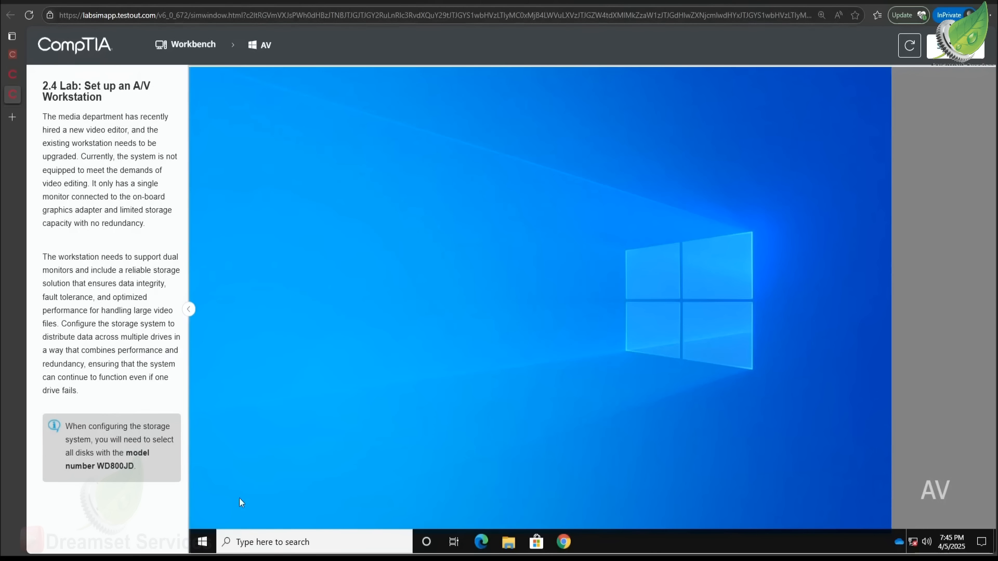
Step: Open Disk Management and initialize Disk 1 with the GPT (GUID Partition Table) partition style
right_click(207, 544)
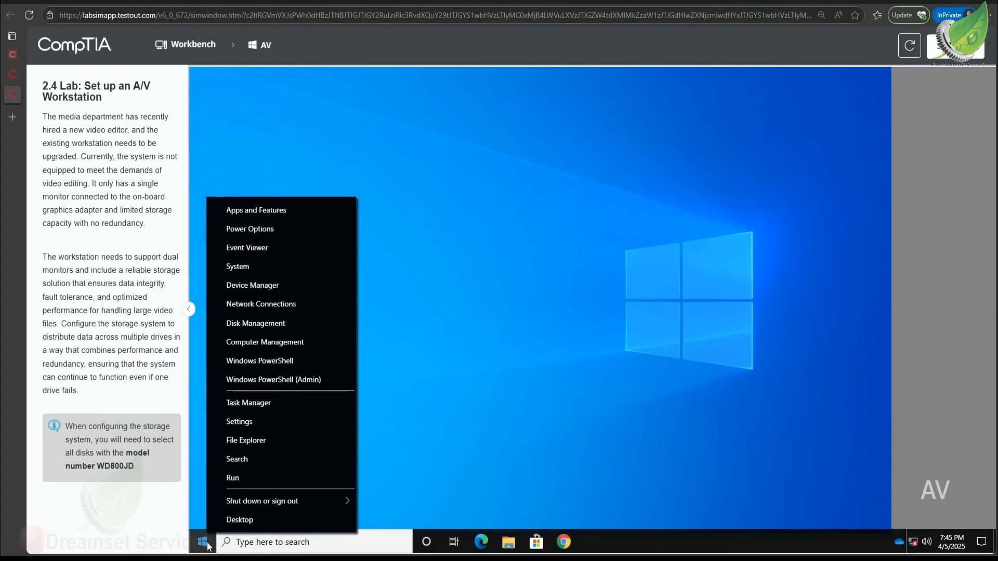
left_click(272, 320)
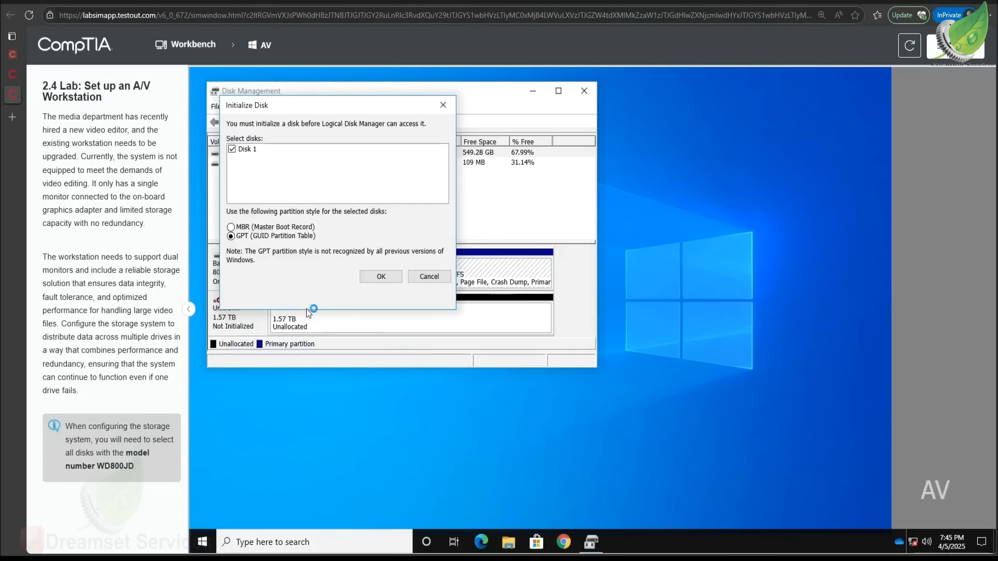
left_click(370, 278)
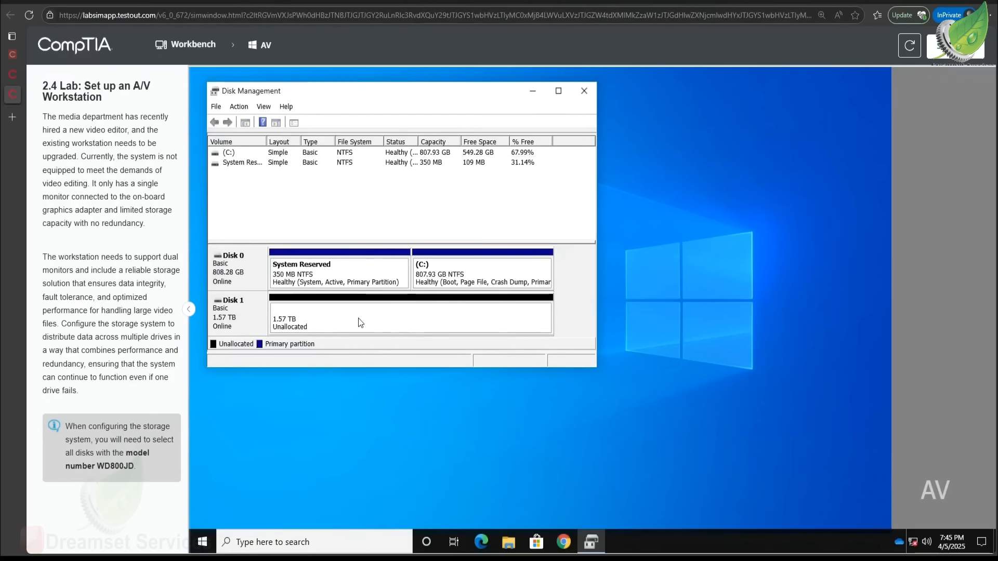
Step: Check in Device Manager whether NewRAID is among the disk drives, then close Device Manager
right_click(206, 535)
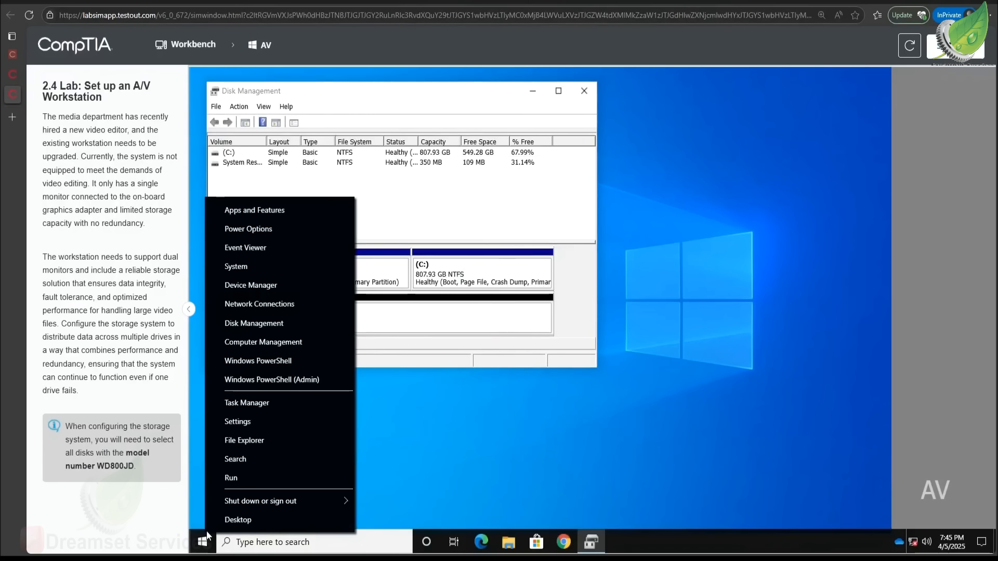
left_click(264, 285)
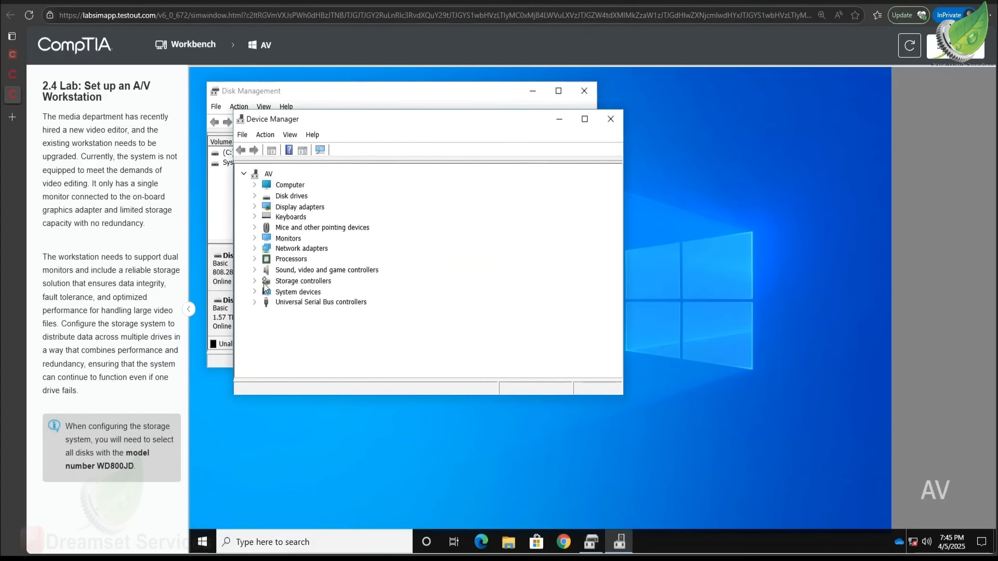
left_click(253, 196)
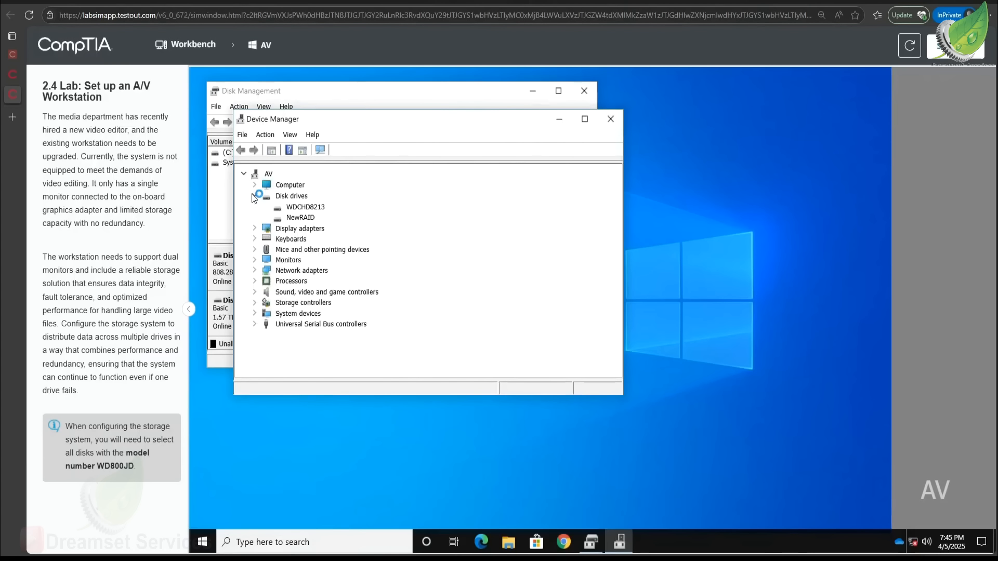
left_click(304, 218)
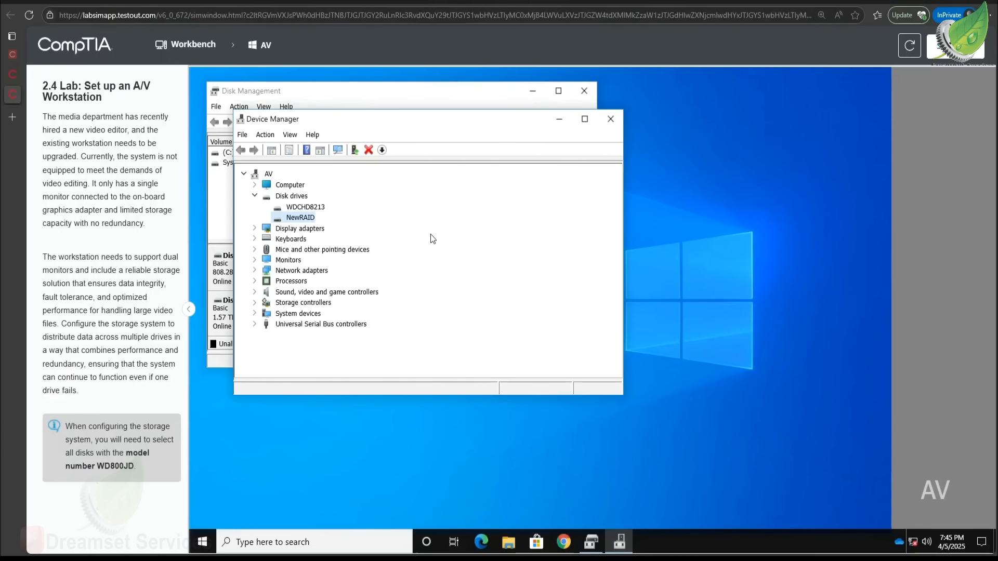
left_click(611, 119)
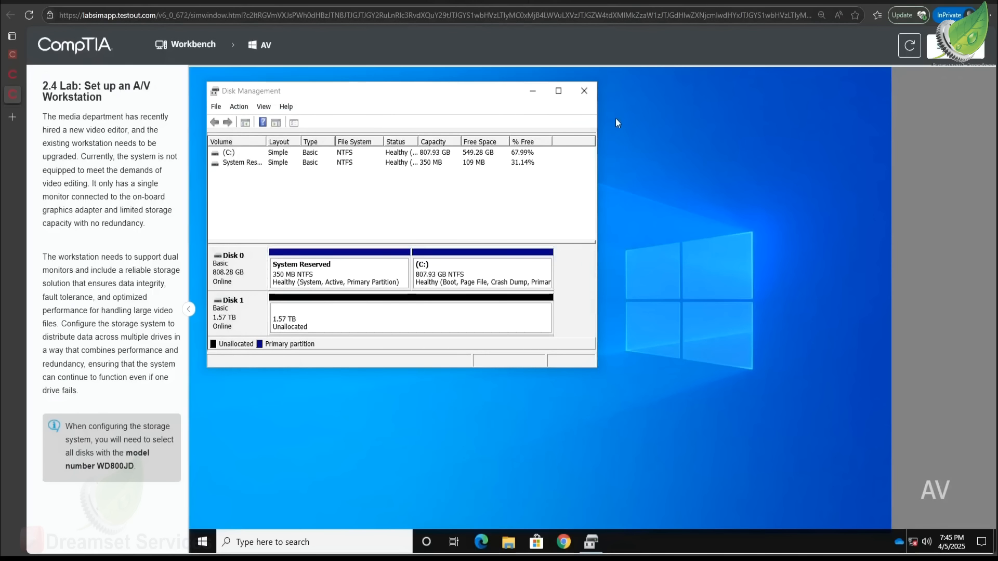
Step: Close Disk Management and submit the A/V workstation lab for scoring
left_click(299, 311)
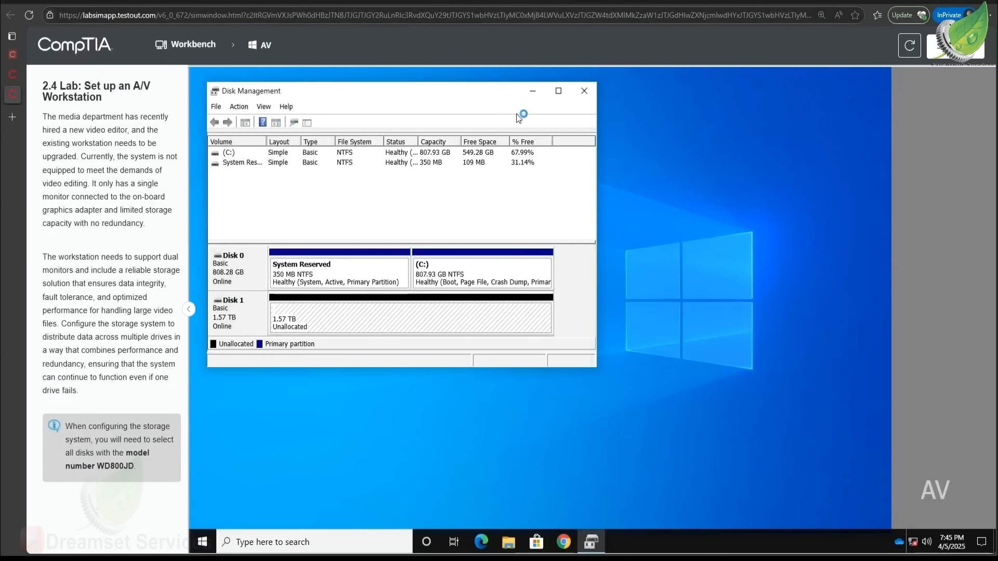
left_click(585, 92)
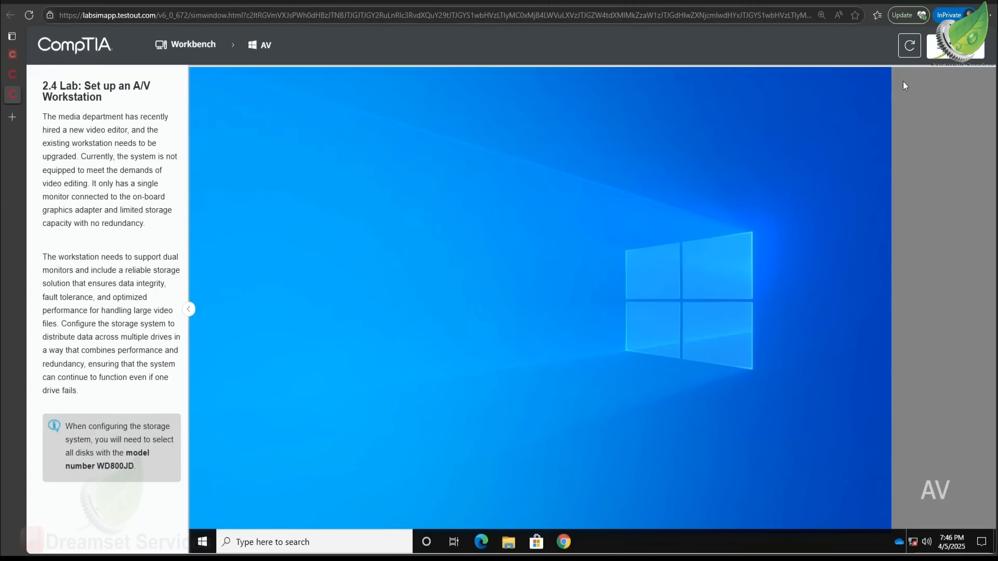
left_click(954, 46)
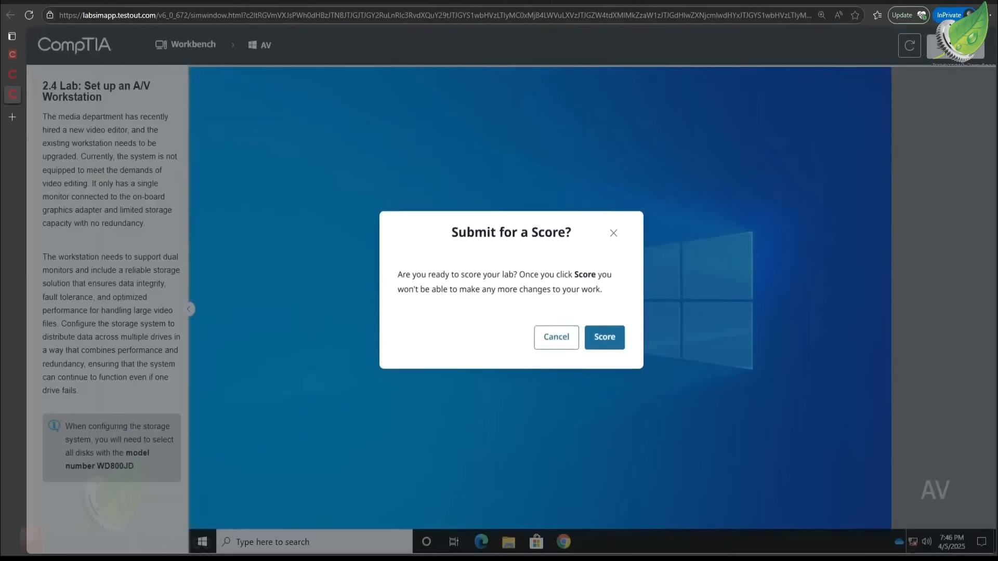
left_click(600, 341)
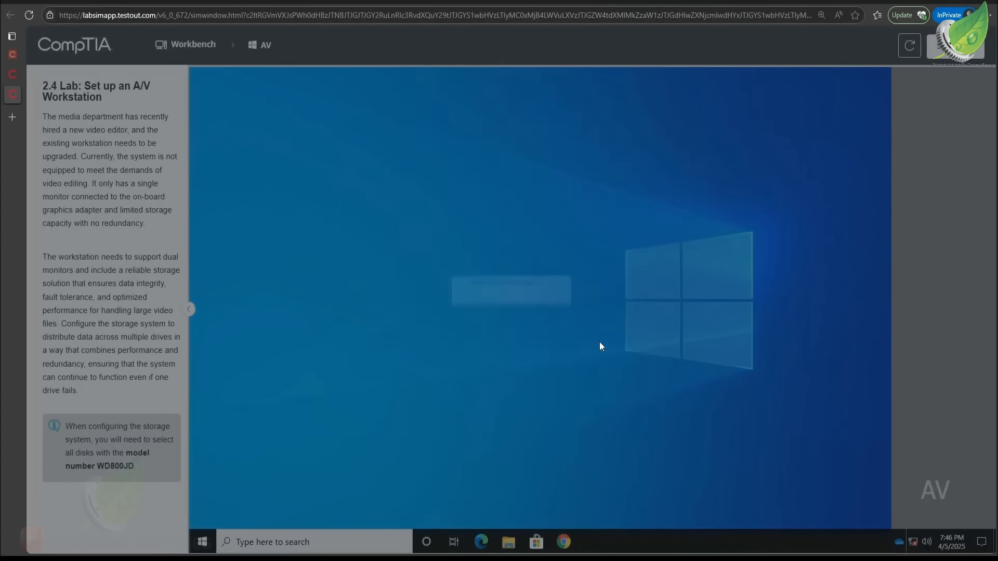